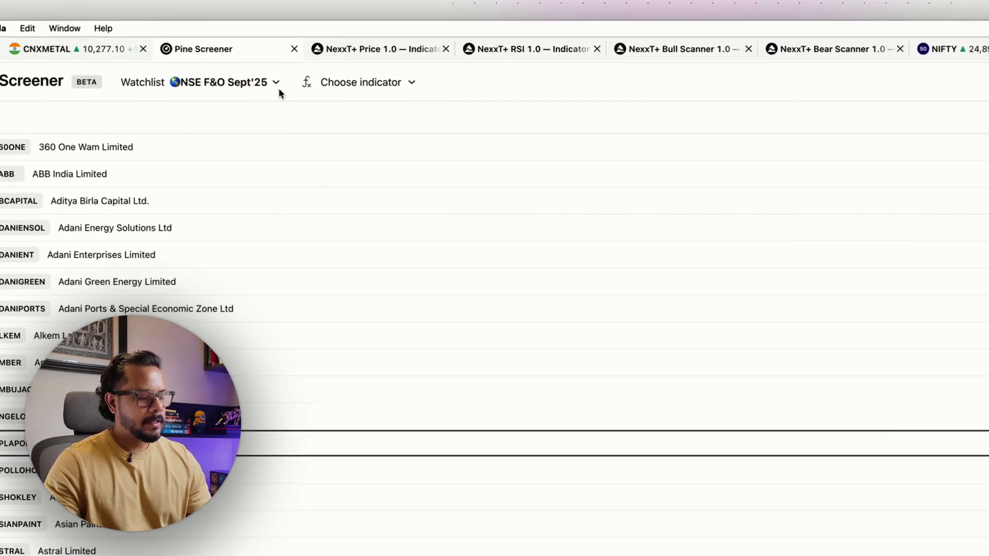
mouse_move(117, 70)
left_mouse_down()
mouse_move(302, 86)
mouse_move(298, 105)
left_mouse_up()
left_click_drag(242, 119, 196, 536)
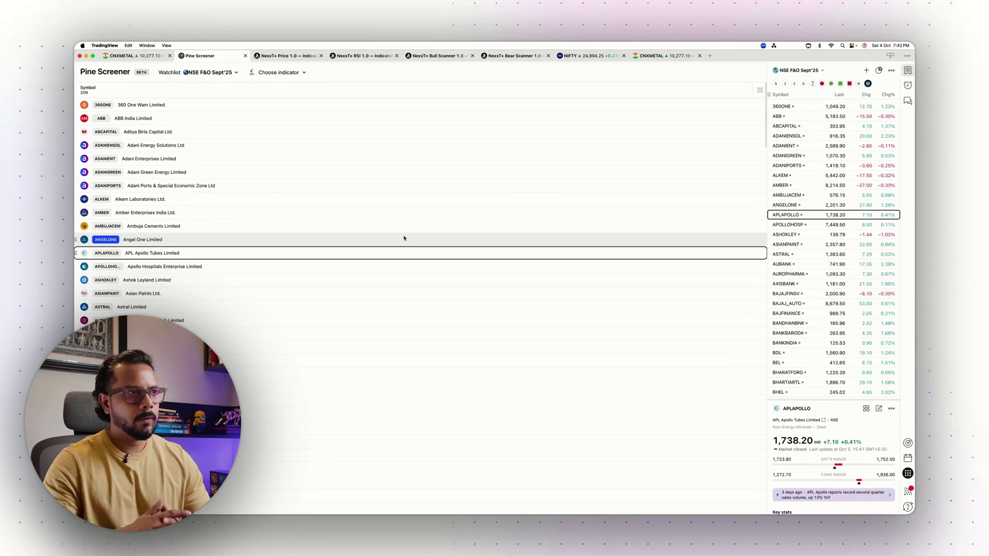
- Switch to the Chrome window with Google results for 'nse f&o list', NSE's List of Underlyings on top
key("ctrl+Up")
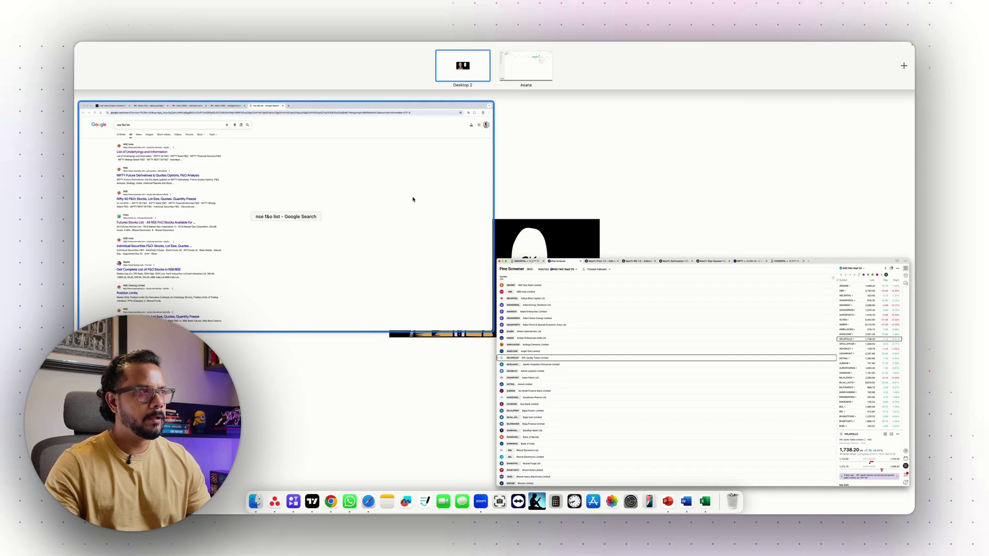
left_click(418, 200)
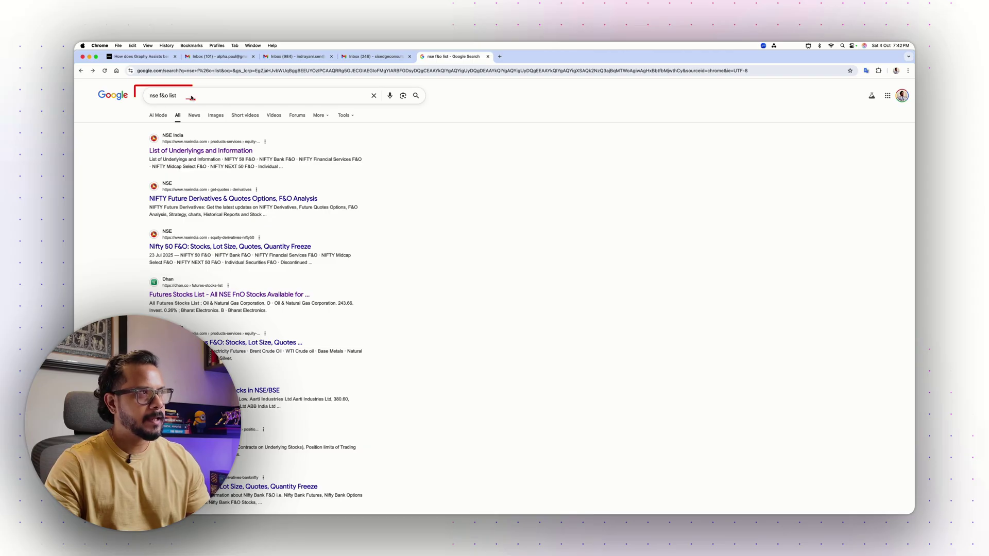
mouse_move(135, 86)
left_mouse_down()
mouse_move(203, 106)
mouse_move(189, 99)
left_mouse_up()
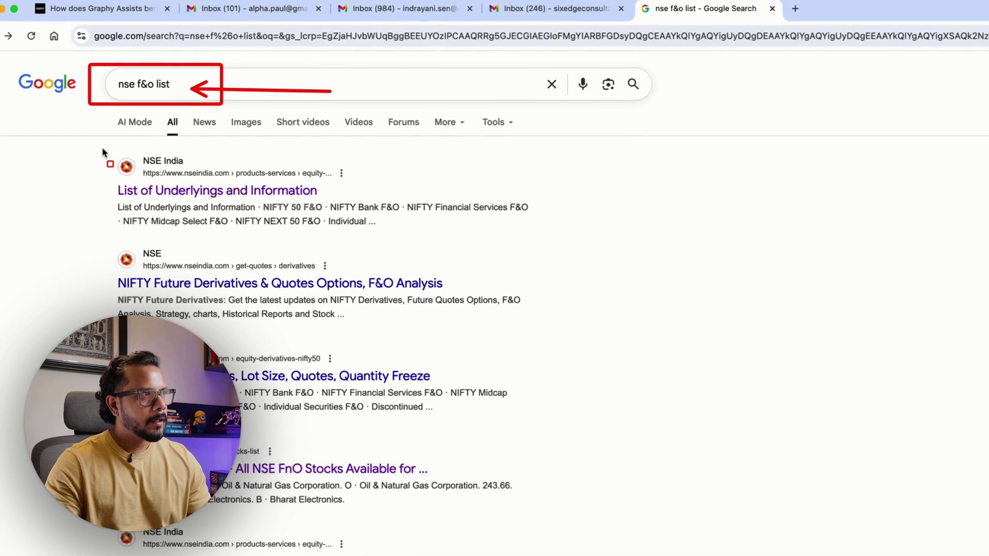
mouse_move(102, 151)
left_mouse_down()
mouse_move(266, 203)
mouse_move(587, 250)
left_mouse_up()
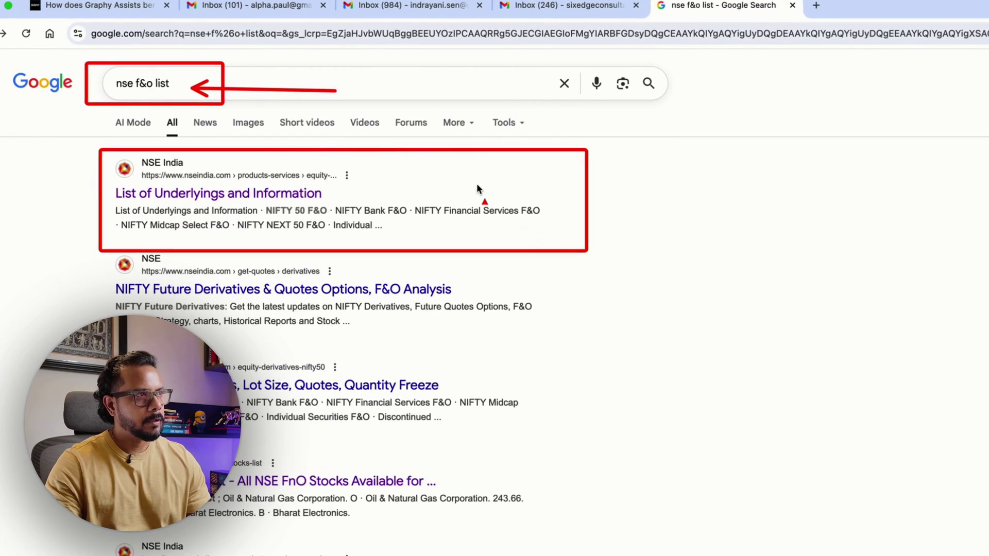
left_click_drag(481, 195, 334, 194)
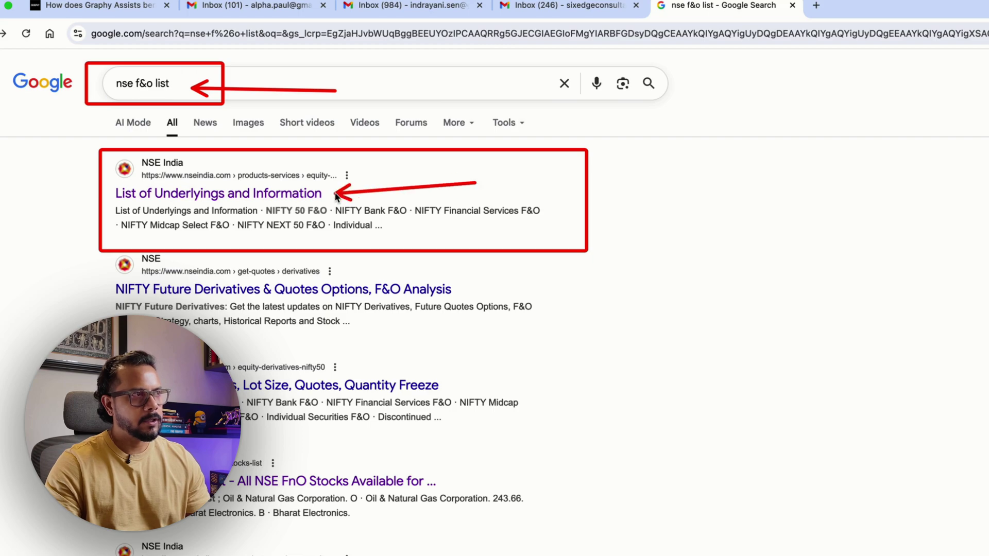
- Open NSE's List of Underlyings page and copy the Derivatives on Individual Securities table
left_click(299, 195)
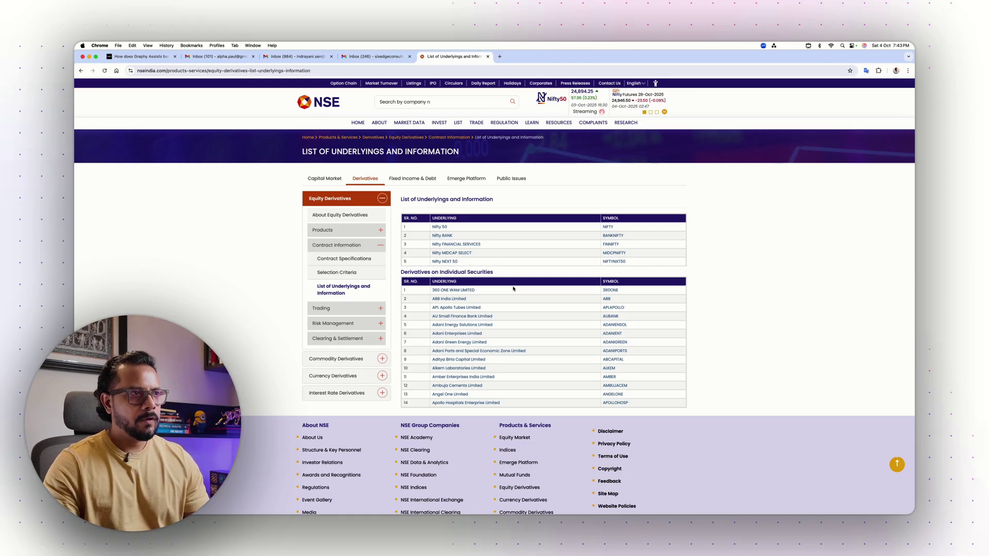
scroll(514, 288, "down", 2)
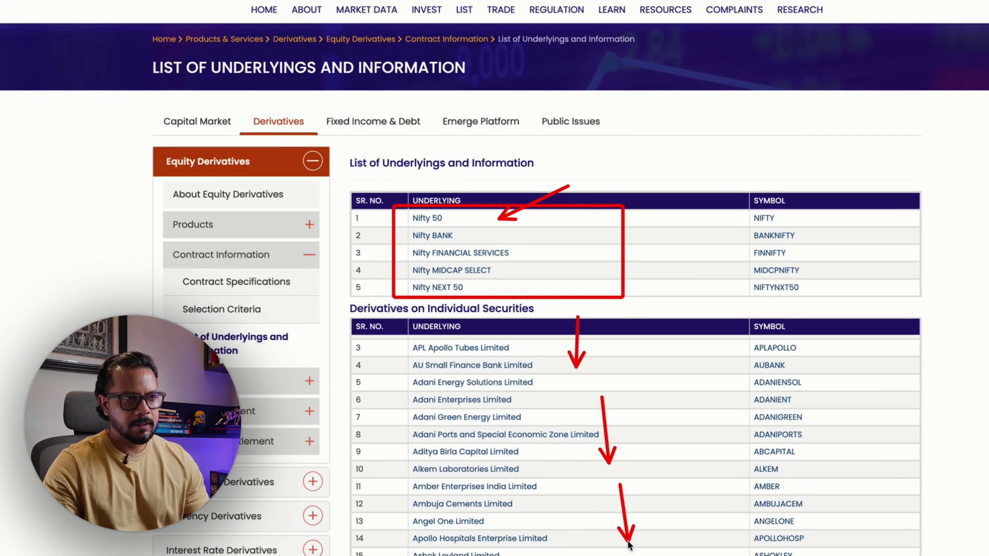
scroll(637, 504, "down", 20)
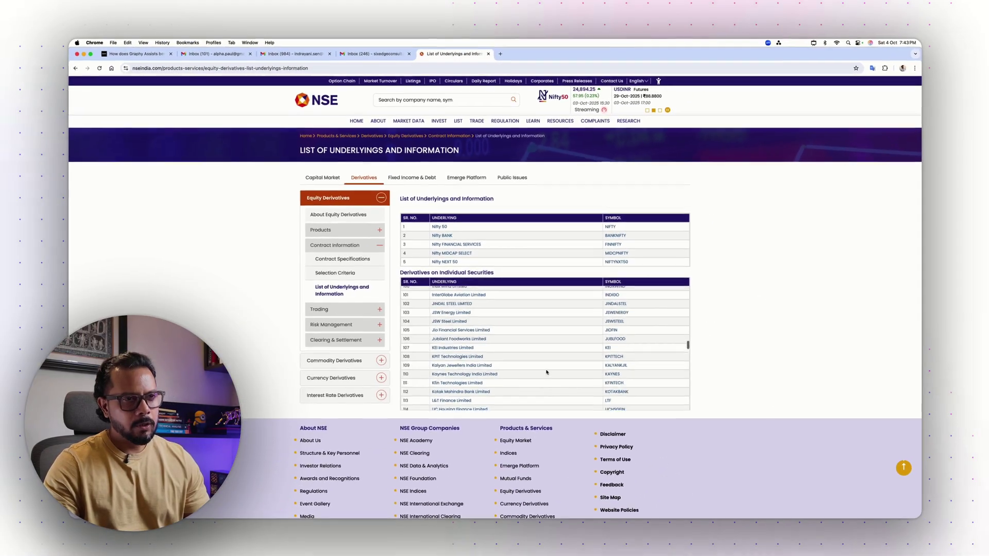
scroll(545, 369, "down", 10)
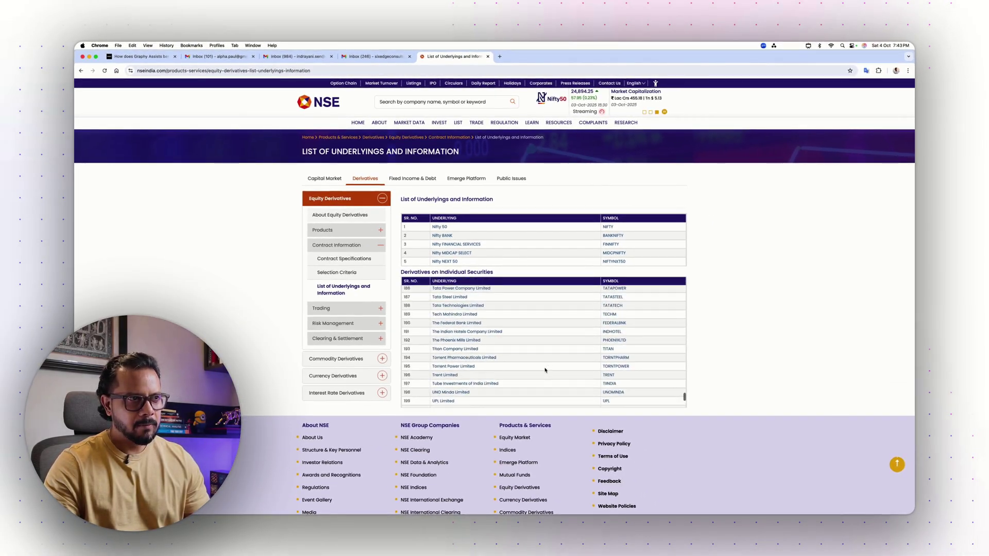
scroll(545, 370, "down", 5)
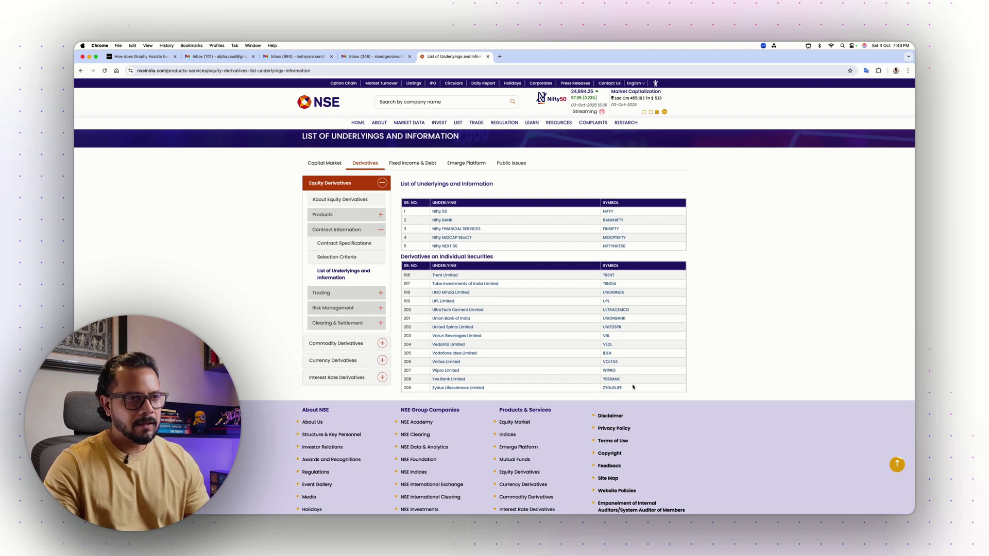
left_click_drag(640, 388, 404, 277)
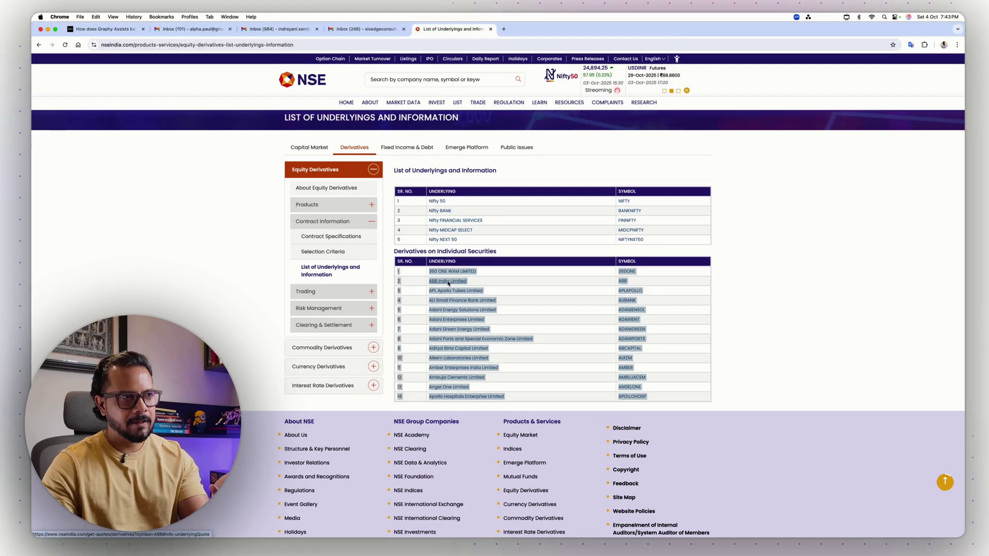
right_click(449, 283)
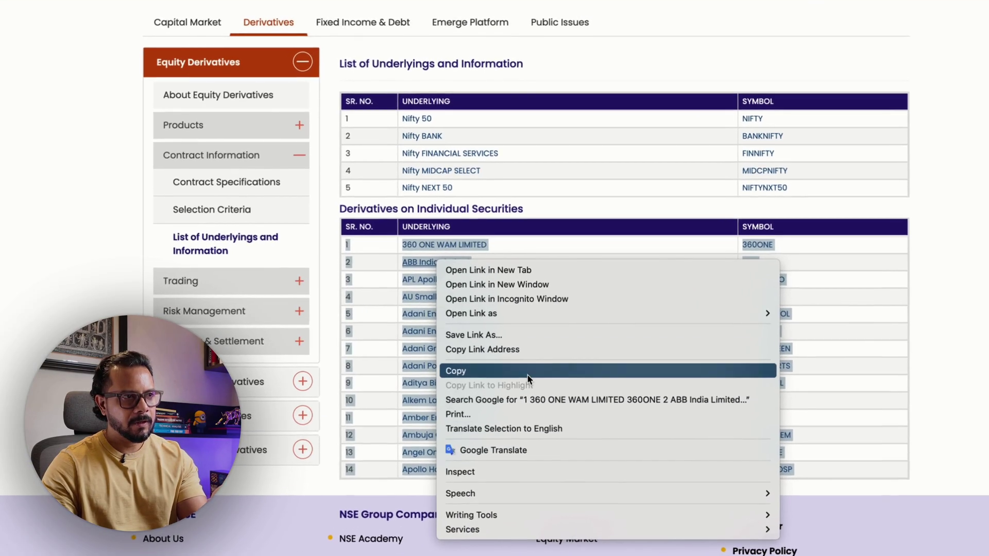
left_click(495, 341)
- Launch Microsoft Excel from the installed apps list
key("F4")
scroll(576, 170, "right", 3)
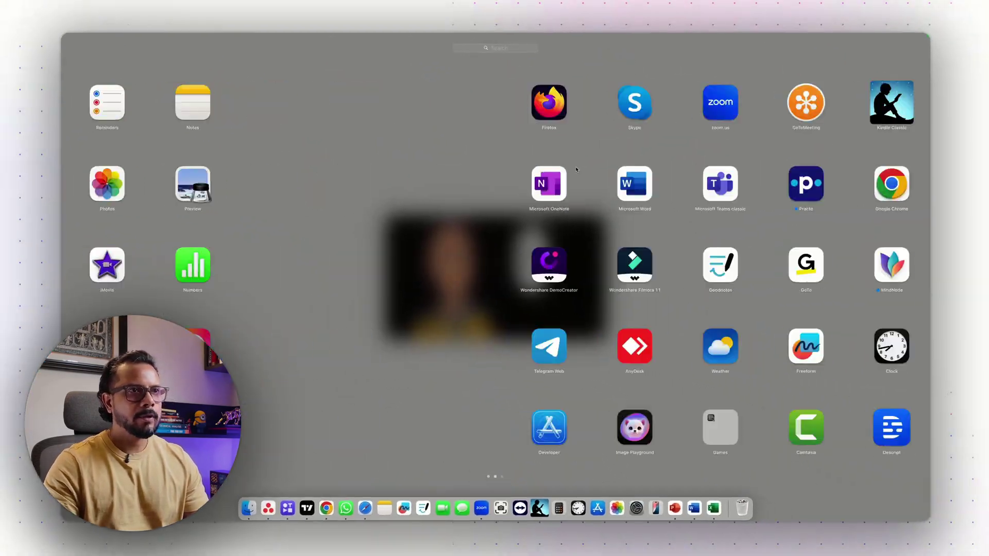
left_click(749, 102)
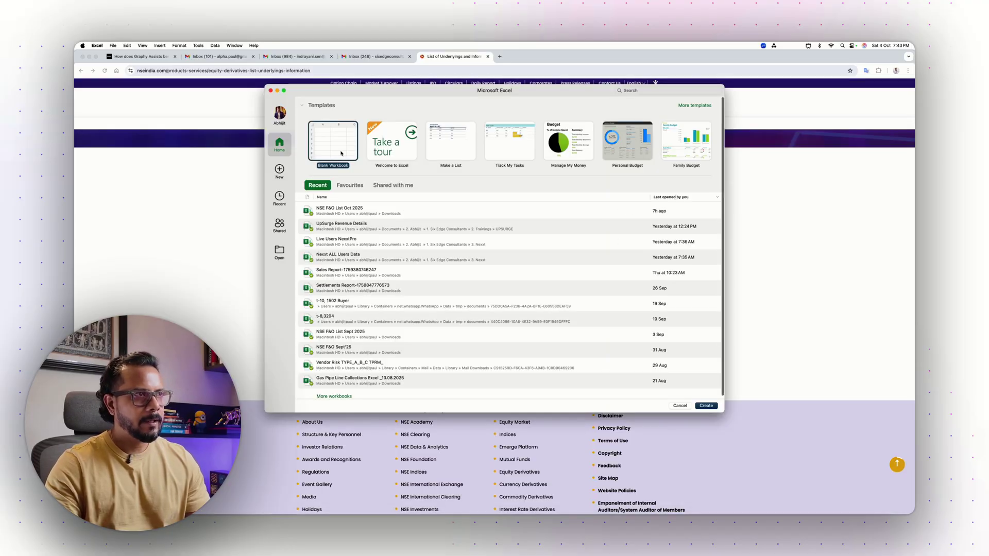
- Create a full-screen blank workbook and paste the copied NSE table at A1
double_click(340, 153)
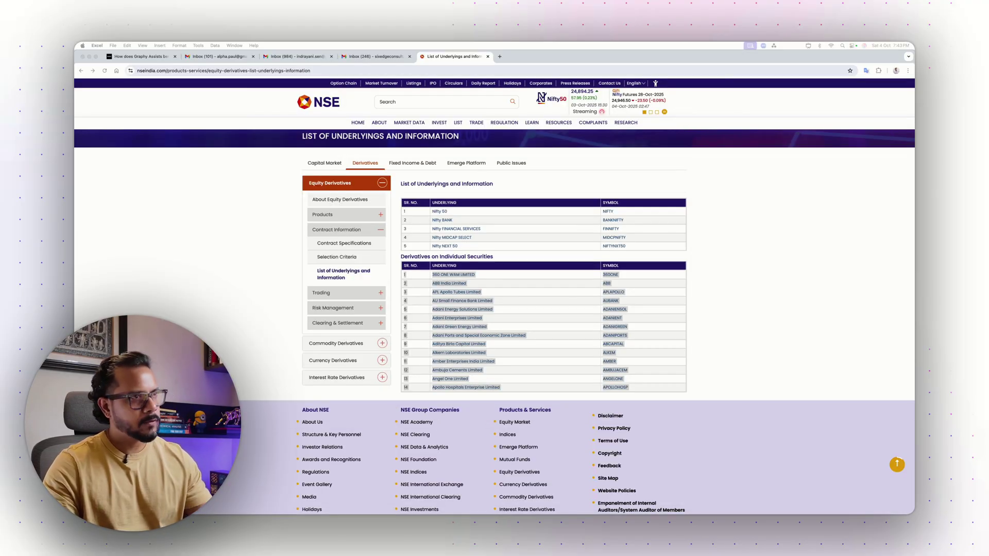
double_click(580, 170)
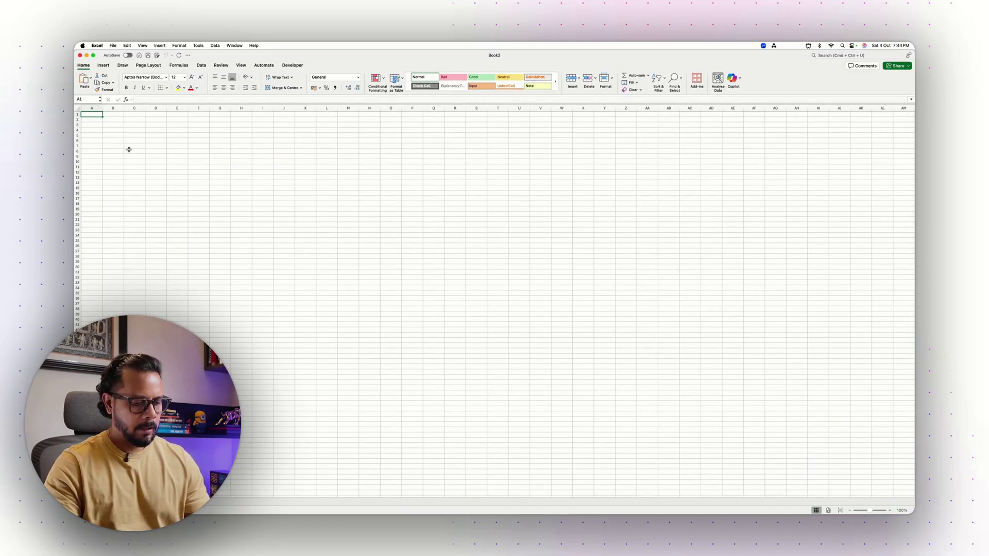
key("super+v")
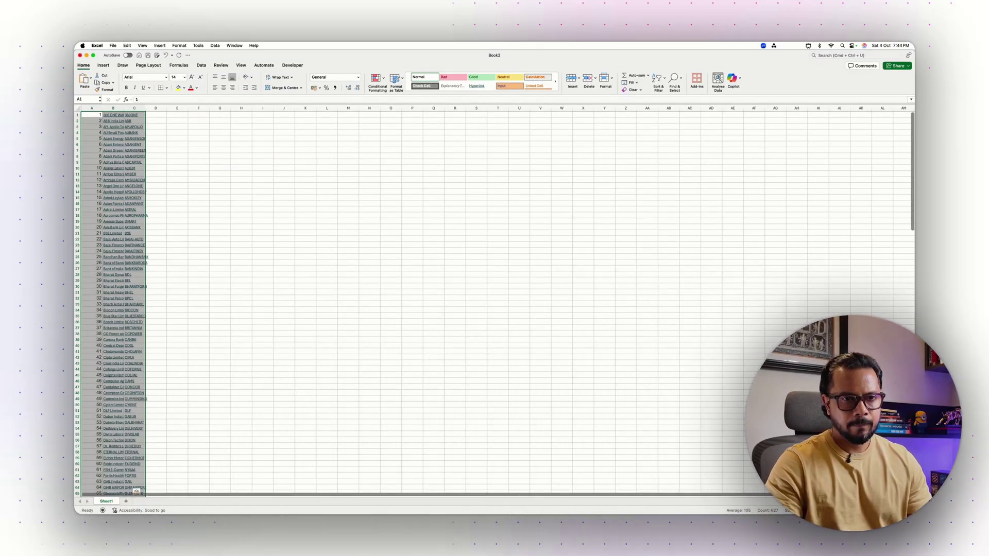
scroll(544, 313, "up", 5)
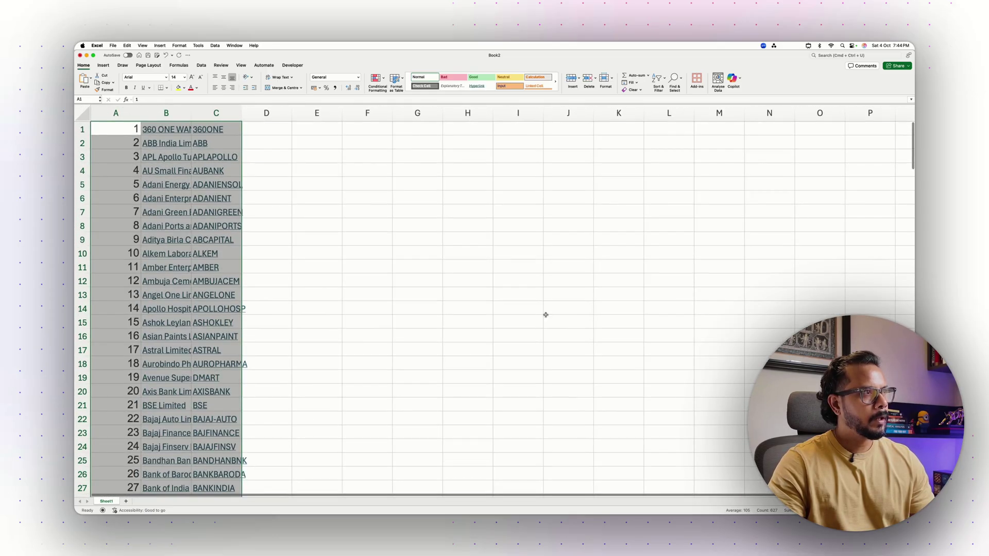
left_click(544, 312)
- Auto-fit all column widths and delete columns A and B, keeping only the tickers
left_click(82, 113)
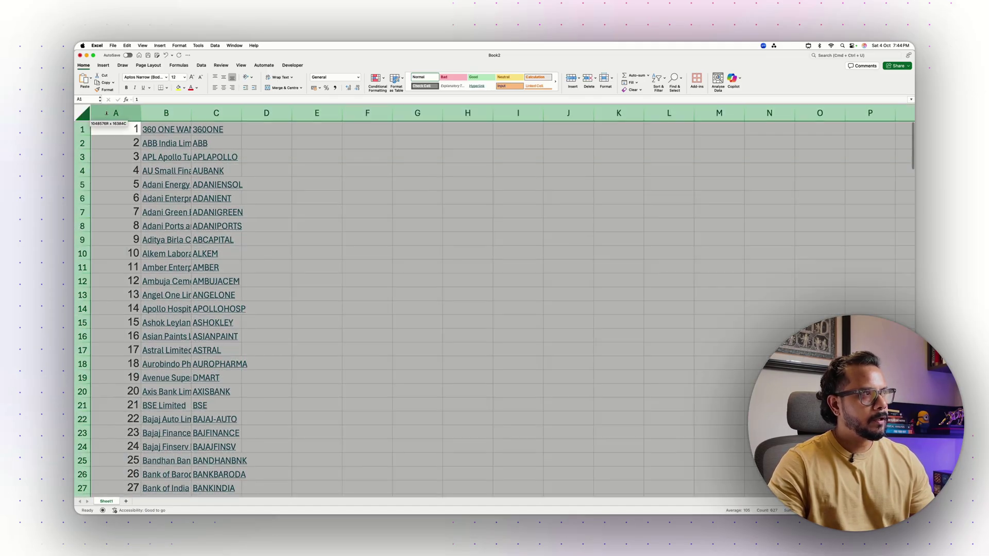
double_click(135, 111)
left_click(257, 181)
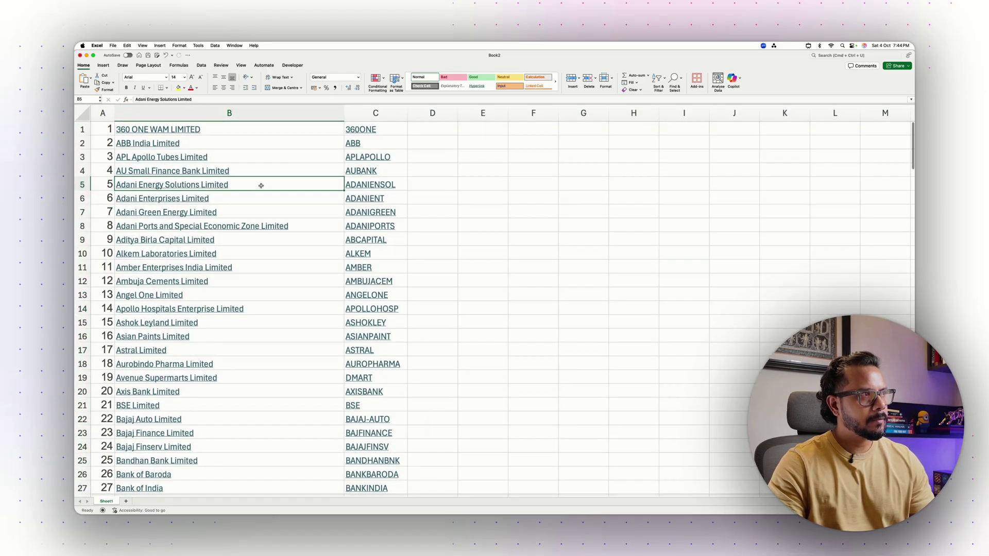
left_click_drag(102, 113, 188, 112)
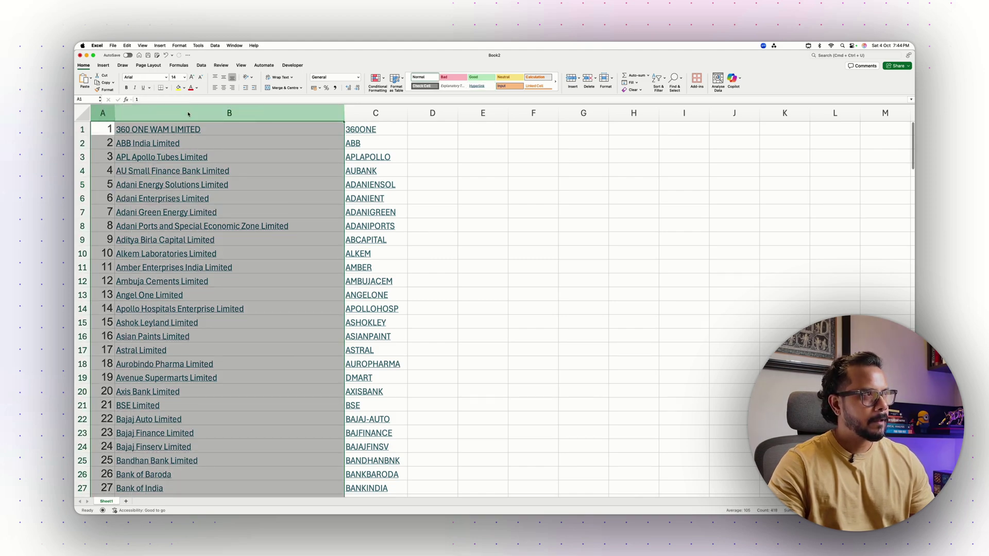
right_click(187, 113)
left_click(199, 156)
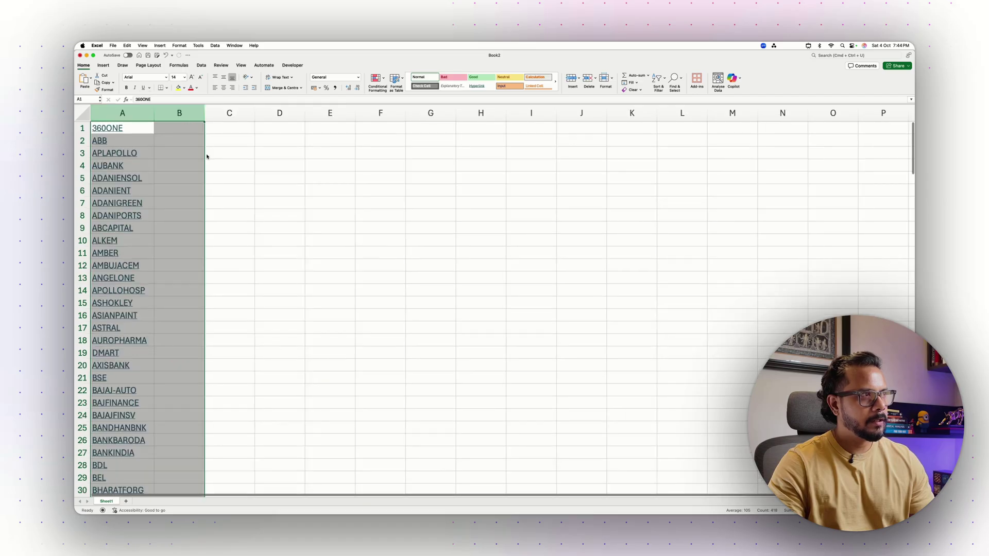
- Check the ticker list runs from 360ONE in A1 to ZYDUSLIFE in A209
left_click(259, 193)
left_click_drag(233, 188, 153, 188)
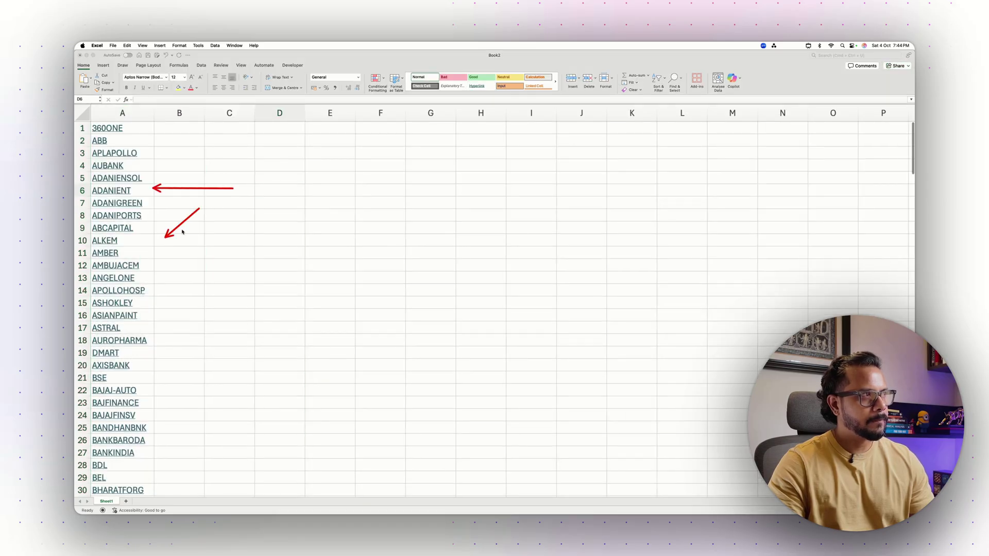
key("Escape")
key("Up")
key("Up")
key("Up")
key("Up")
key("Up")
key("Left")
key("Left")
key("Left")
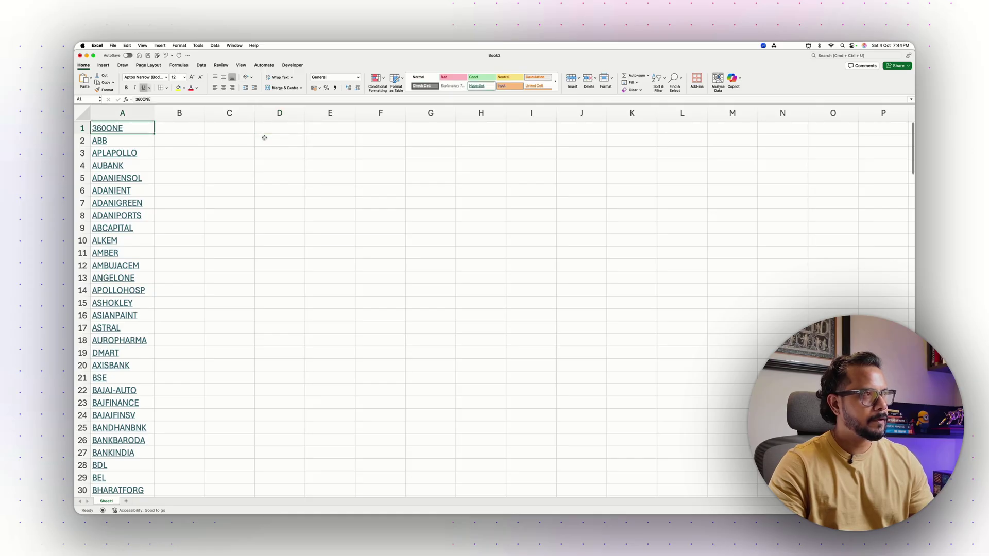
key("super+Down")
scroll(264, 138, "down", 1)
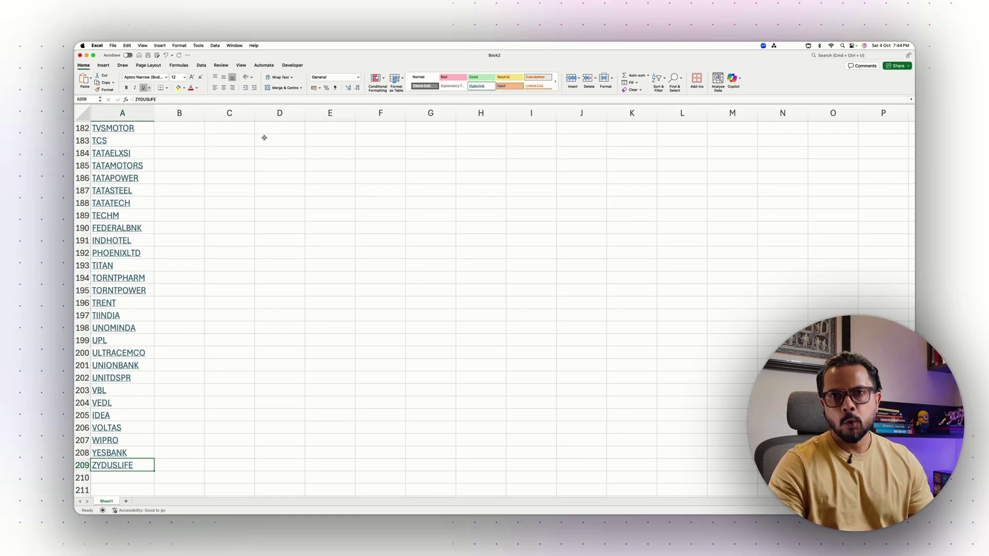
key("super+Up")
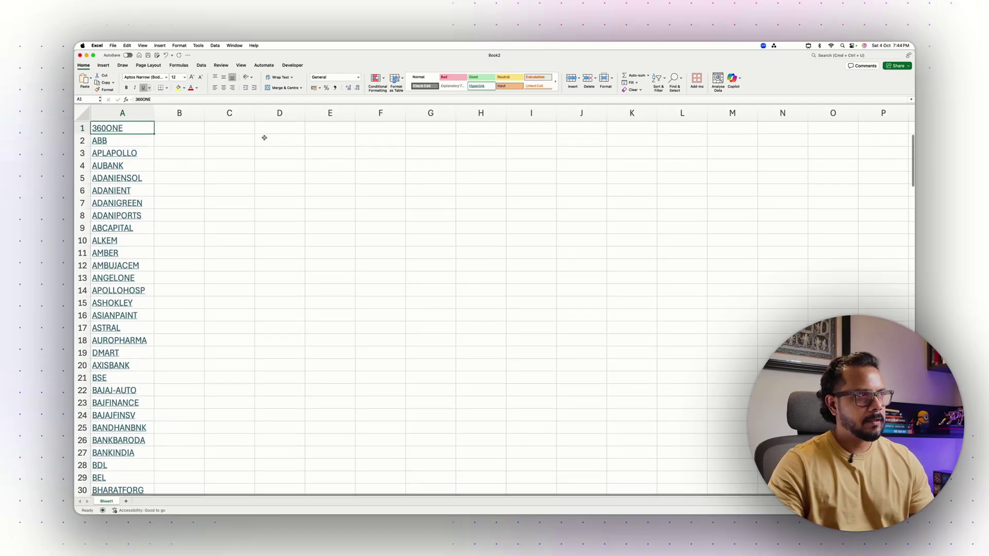
- Save the sheet as CSV UTF-8 (Comma-delimited) named NSE F&O OCT'25 in Downloads
left_click(113, 47)
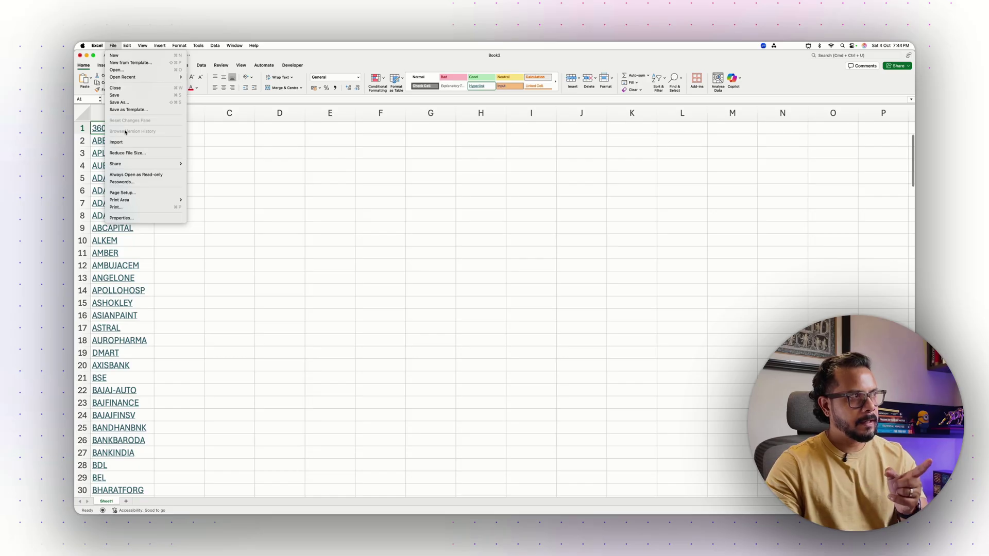
key("Escape")
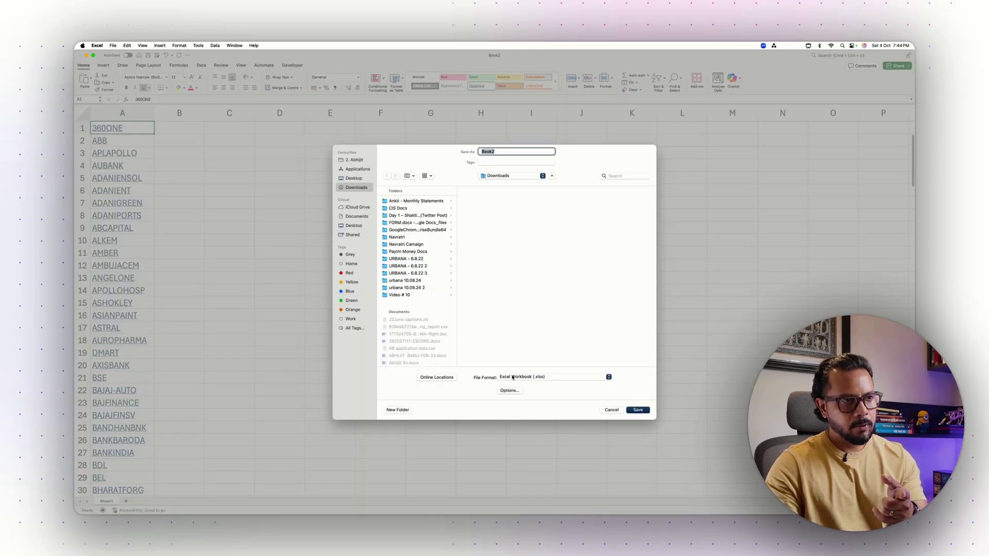
left_click(512, 377)
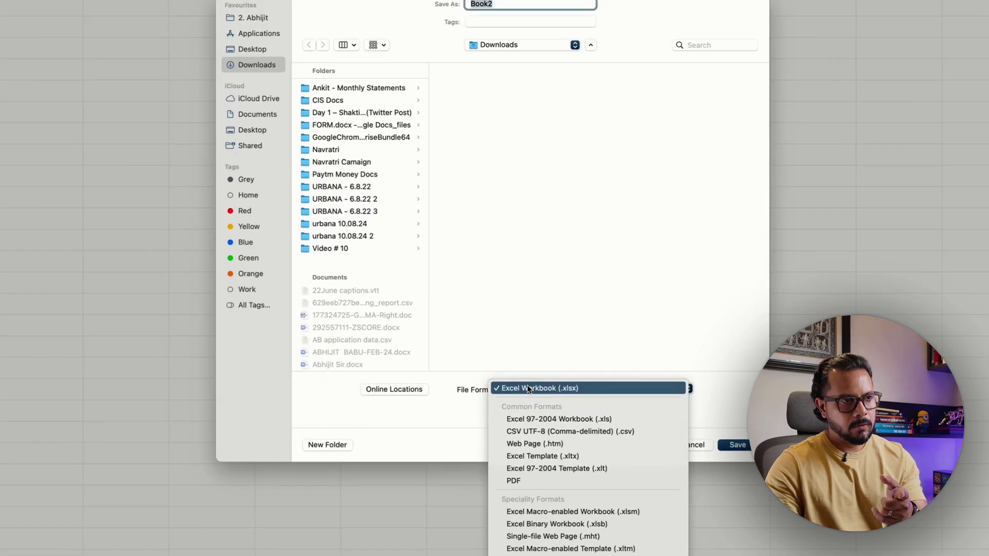
left_click(517, 402)
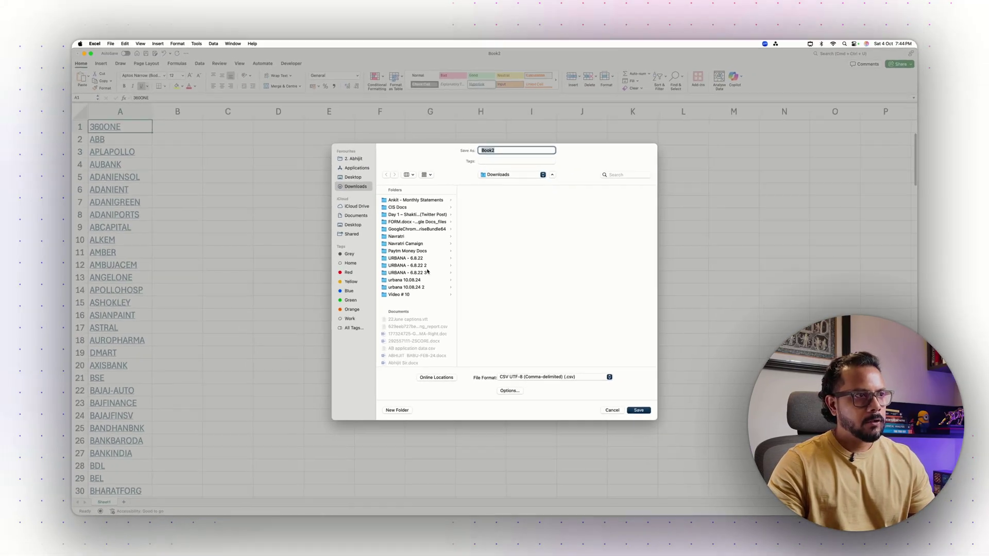
scroll(410, 272, "down", 10)
scroll(418, 280, "down", 15)
scroll(418, 280, "up", 10)
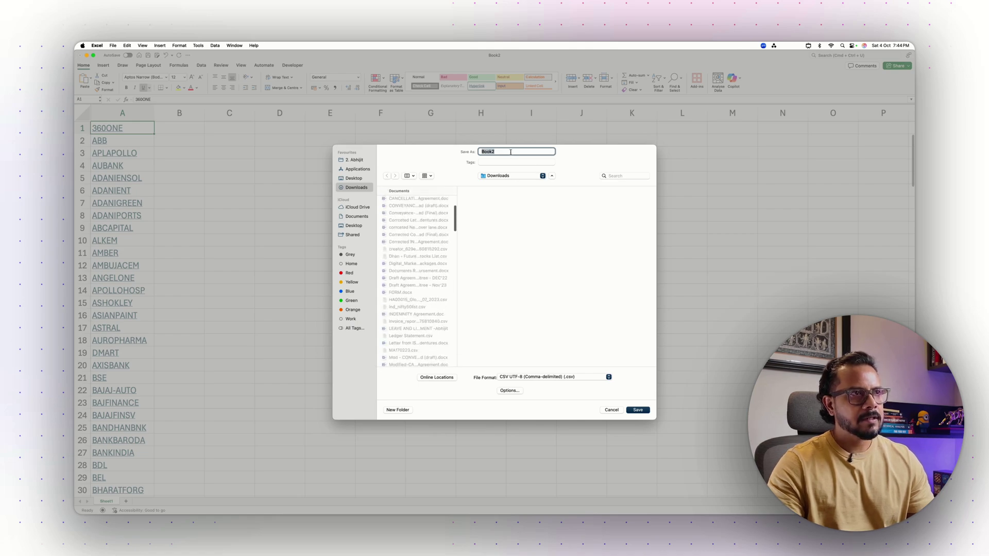
type("NSE F&O OCT25")
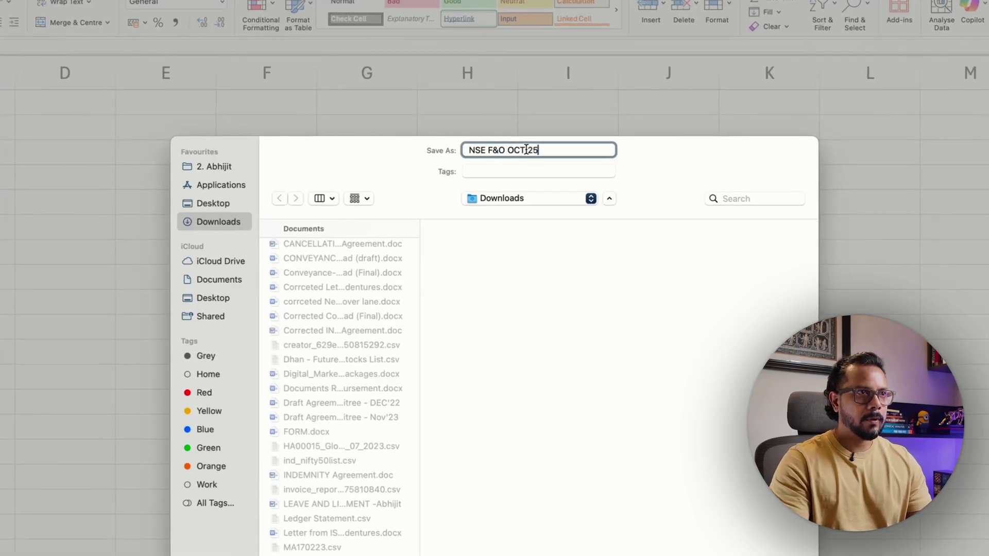
key("Return")
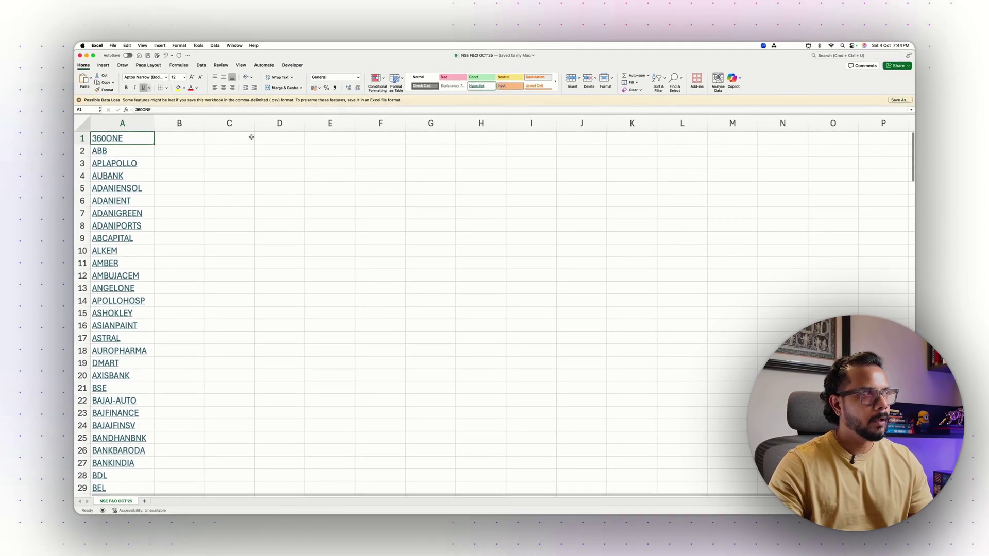
- Close the Excel workbook and return to TradingView with the NSE F&O Sept'25 watchlist active
left_click(79, 55)
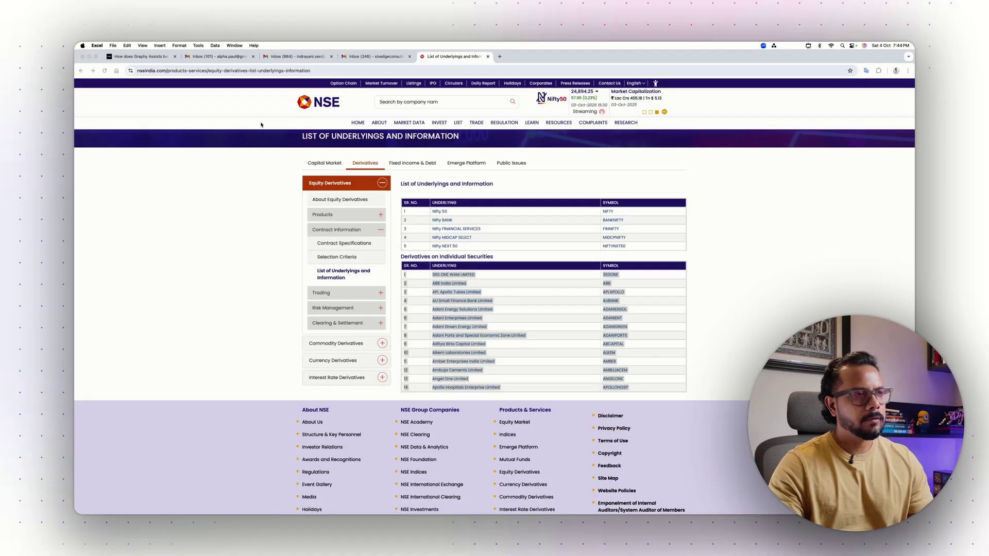
left_click(240, 218)
key("ctrl+Up")
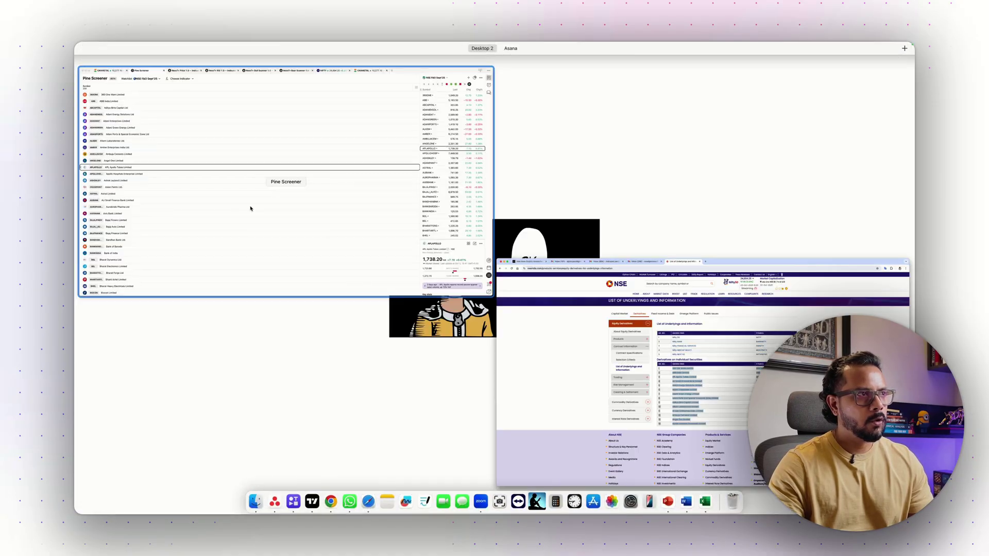
left_click(252, 208)
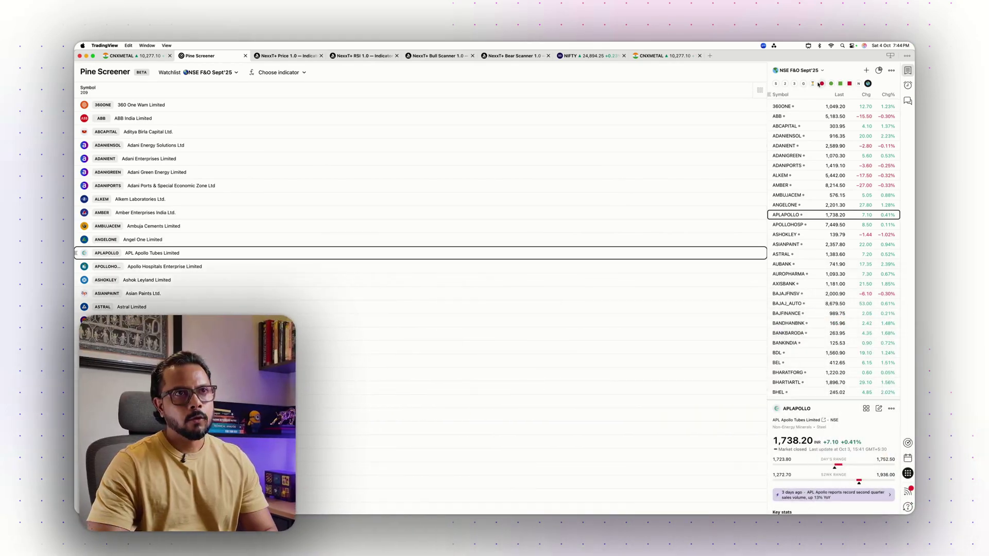
left_click(822, 71)
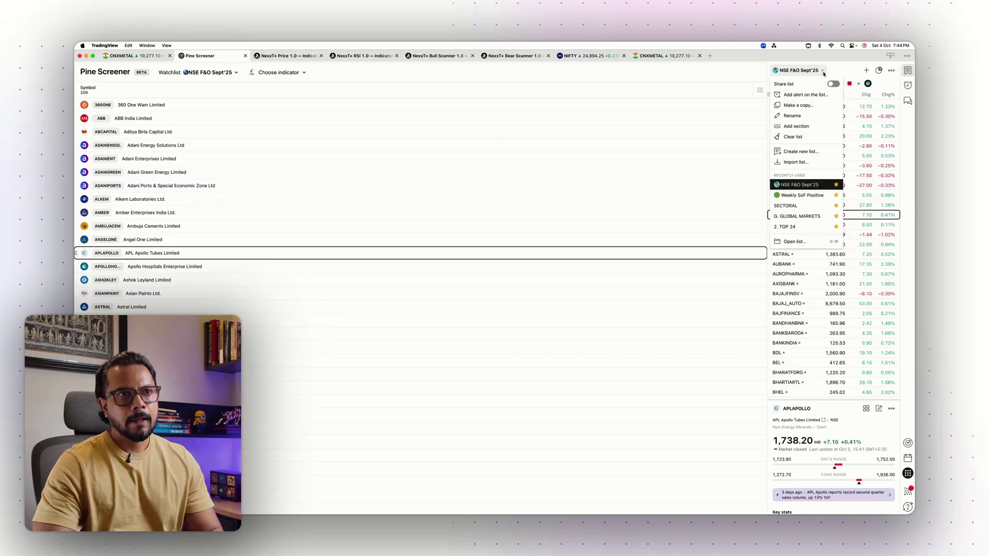
left_click(806, 186)
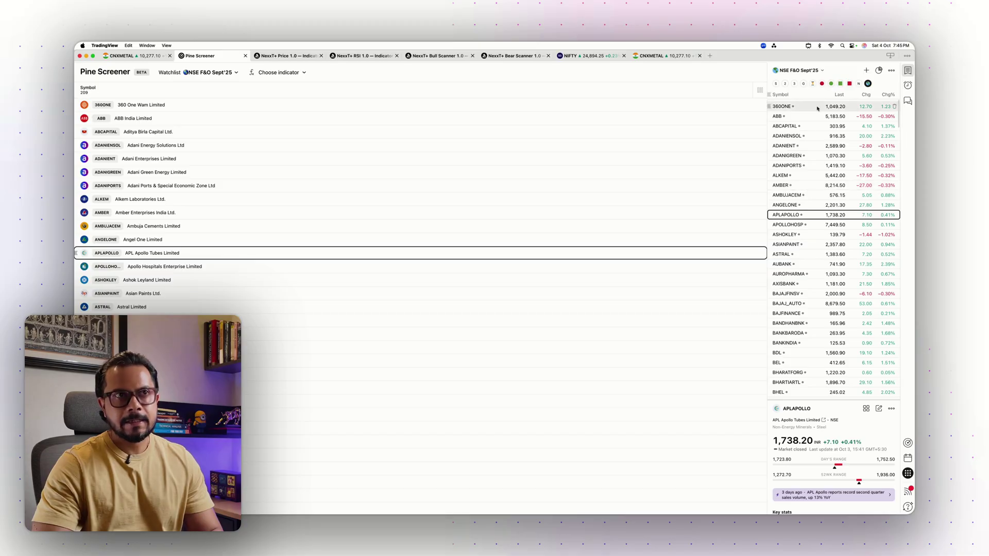
left_click(822, 72)
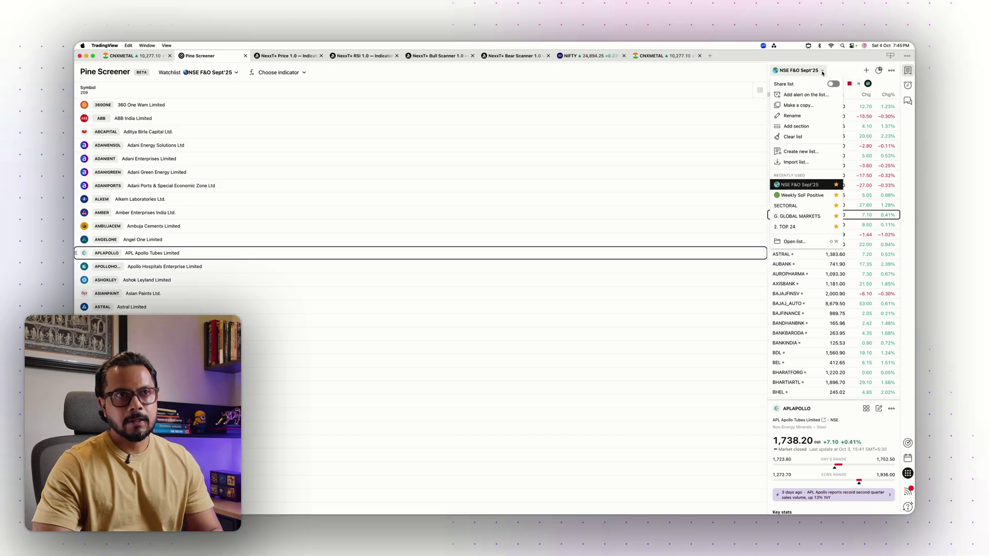
left_click(822, 71)
- Select all 209 watchlist symbols and delete them, confirming the removal
left_click(799, 146)
left_click(799, 107)
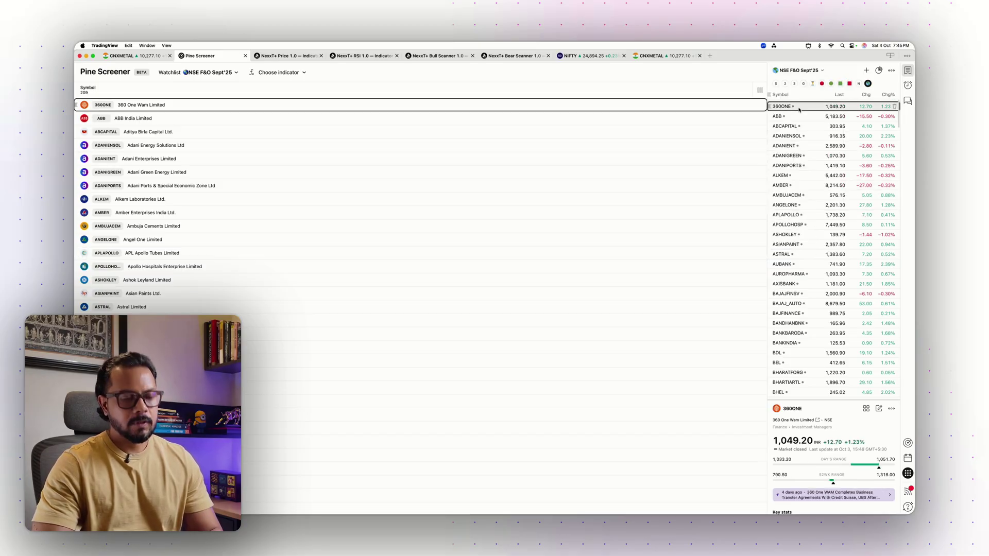
key("super+a")
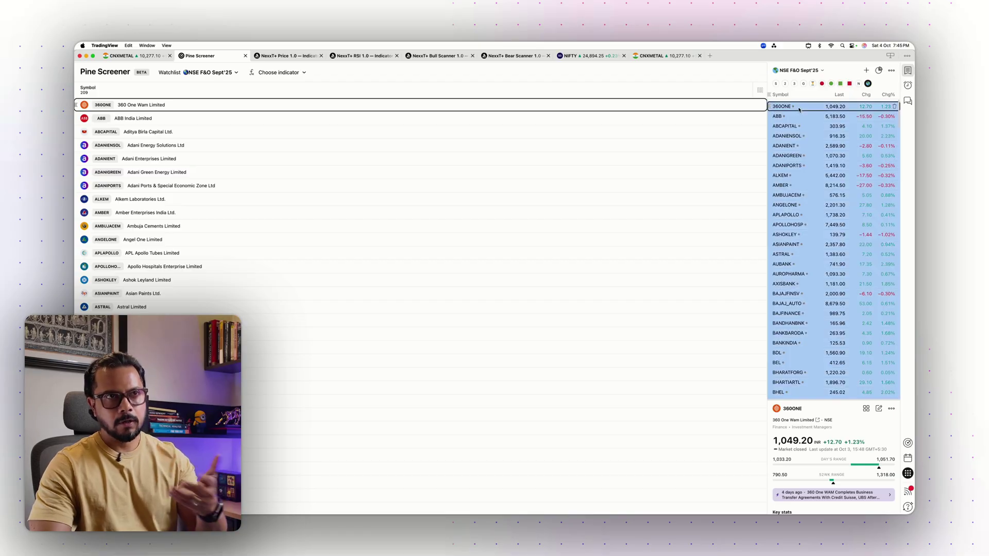
right_click(799, 109)
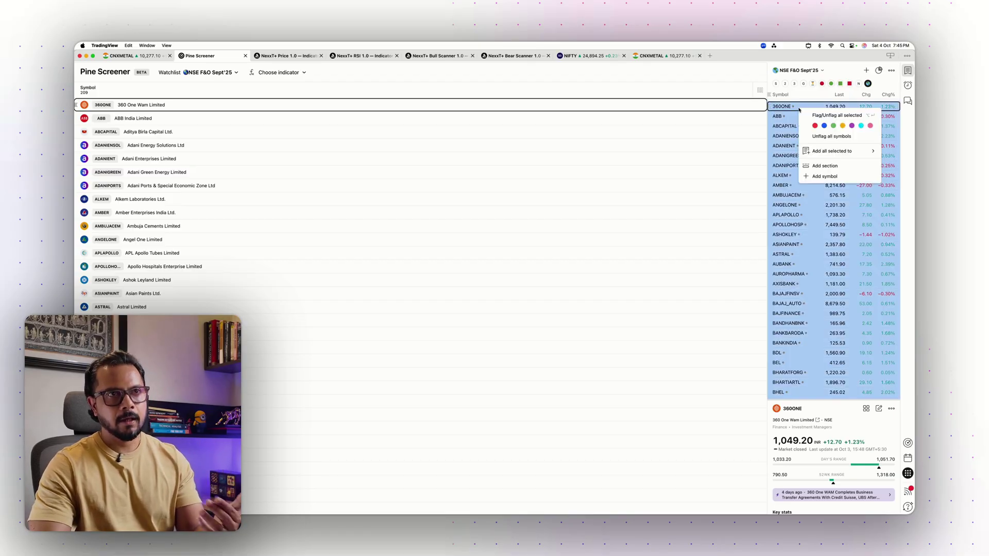
left_click(789, 106)
key("super+a")
key("BackSpace")
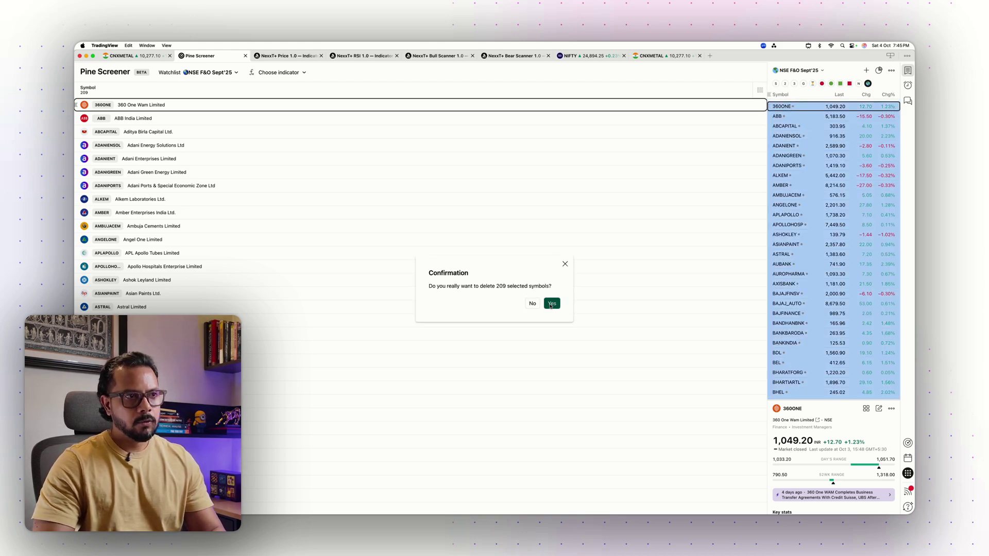
left_click(551, 303)
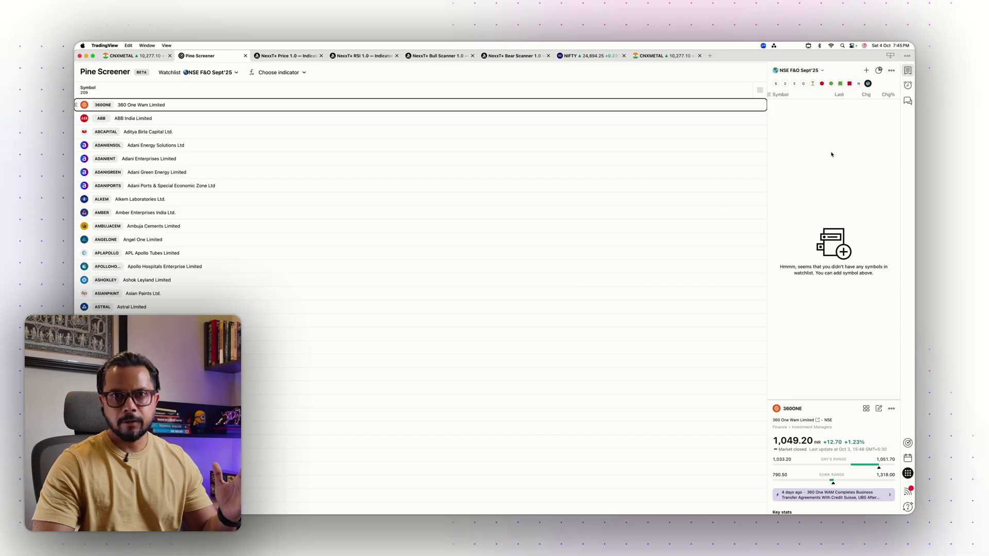
- Import NSE F&O OCT'25.csv from Downloads as a new TradingView watchlist
left_click(822, 71)
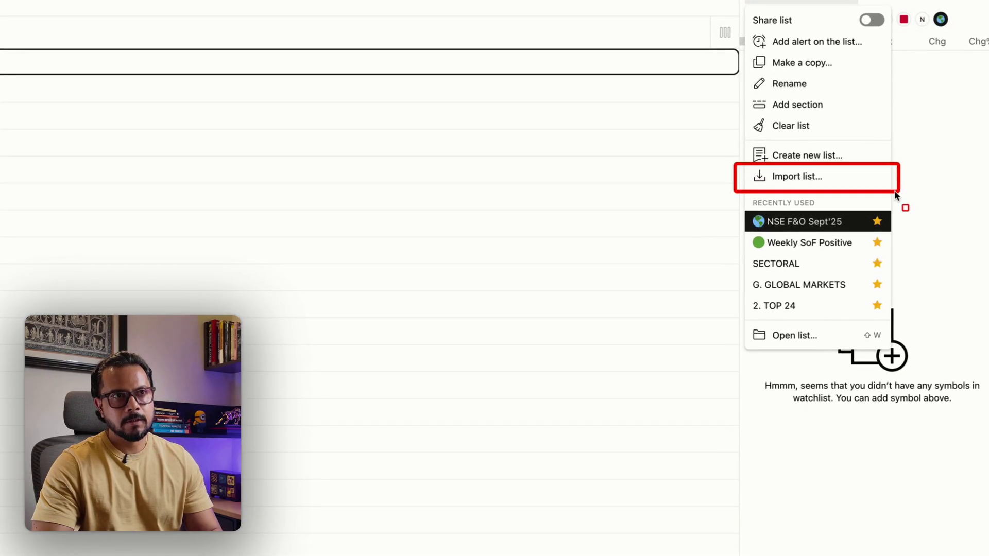
left_click(796, 175)
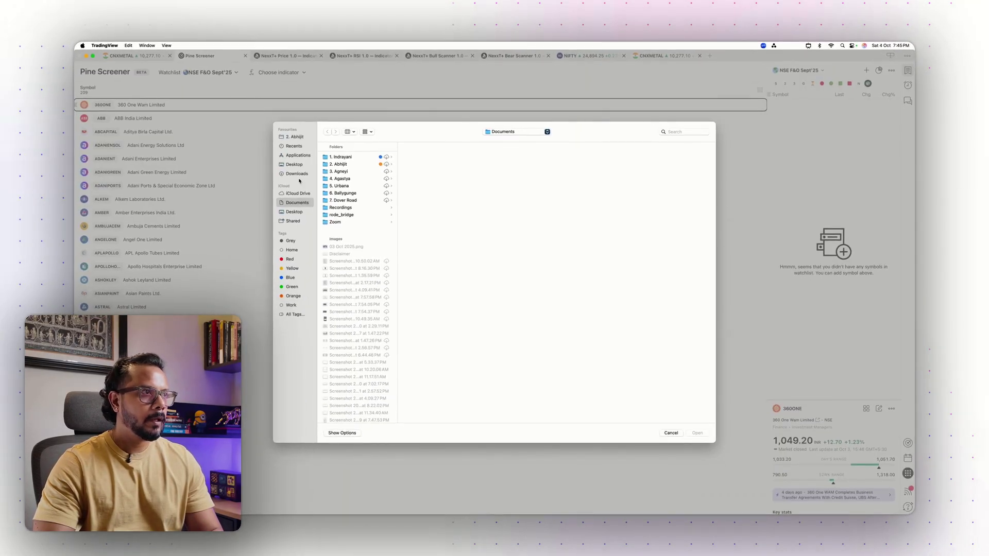
left_click(298, 174)
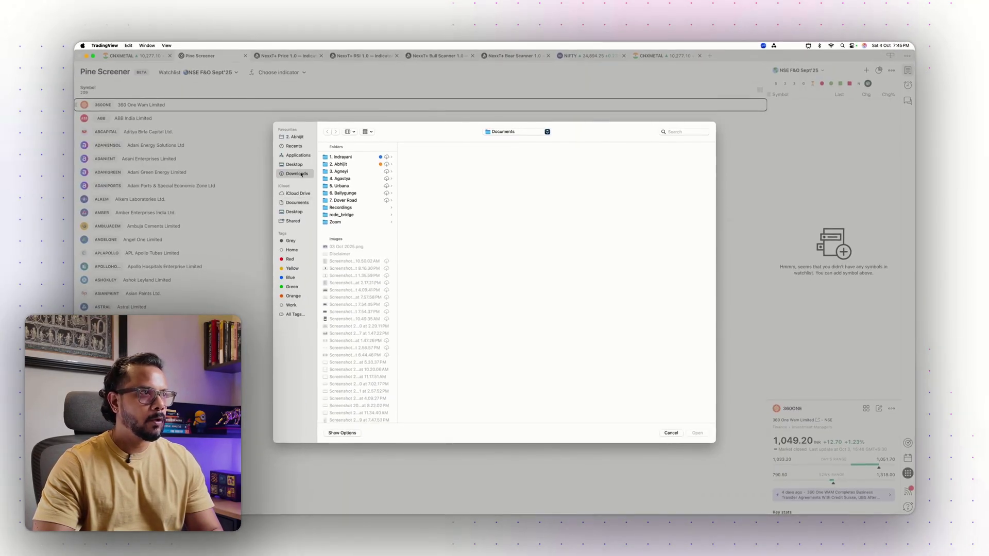
scroll(354, 294, "down", 10)
scroll(354, 294, "down", 3)
scroll(354, 294, "down", 20)
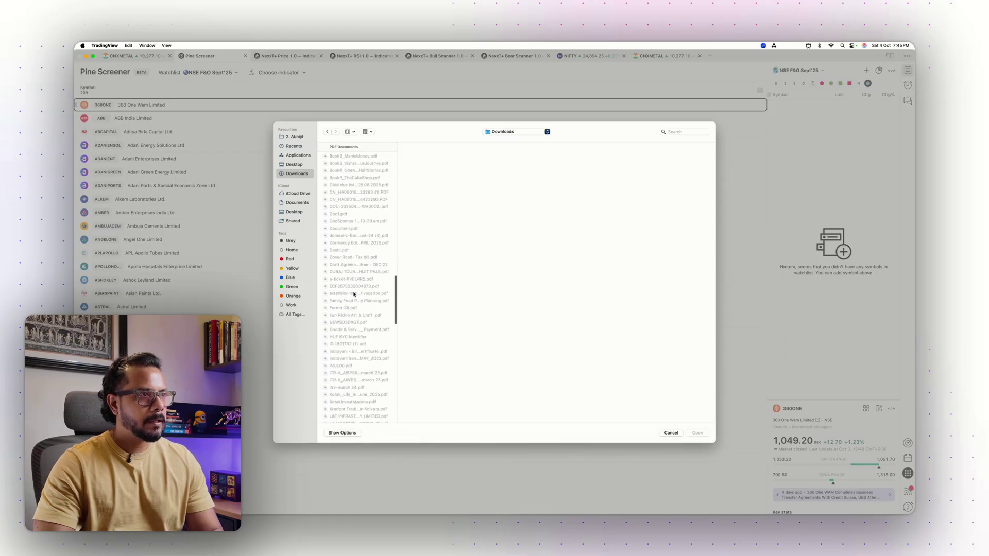
scroll(354, 294, "down", 10)
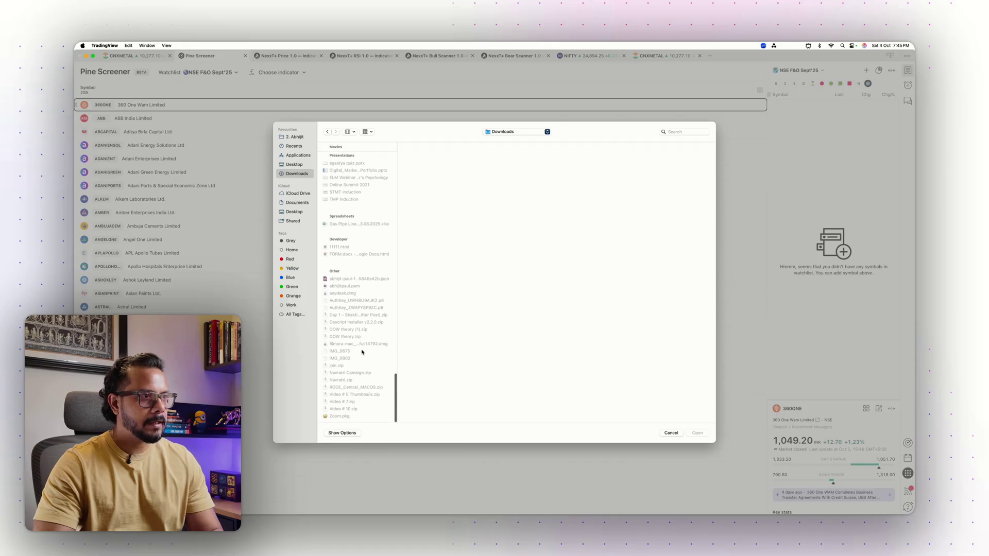
scroll(361, 352, "up", 15)
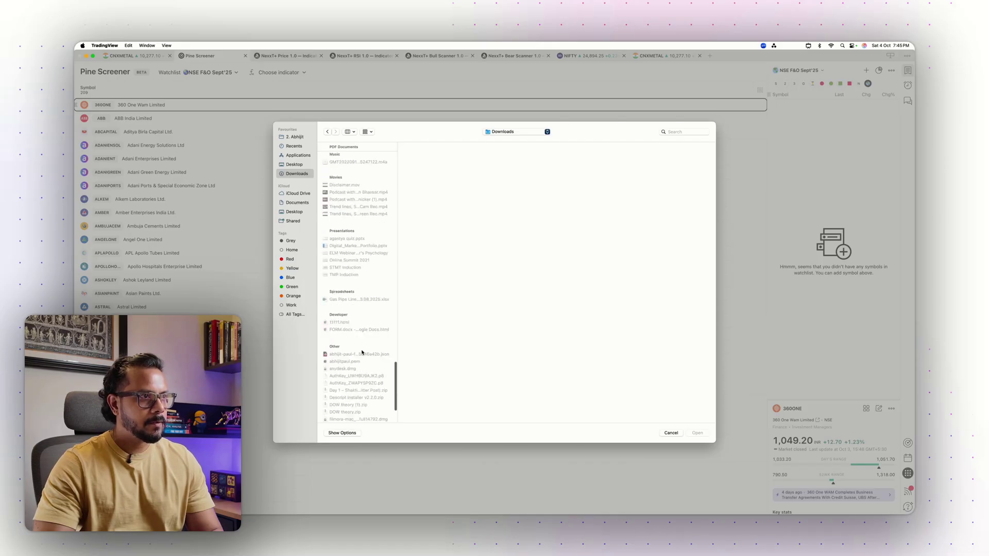
scroll(361, 352, "up", 15)
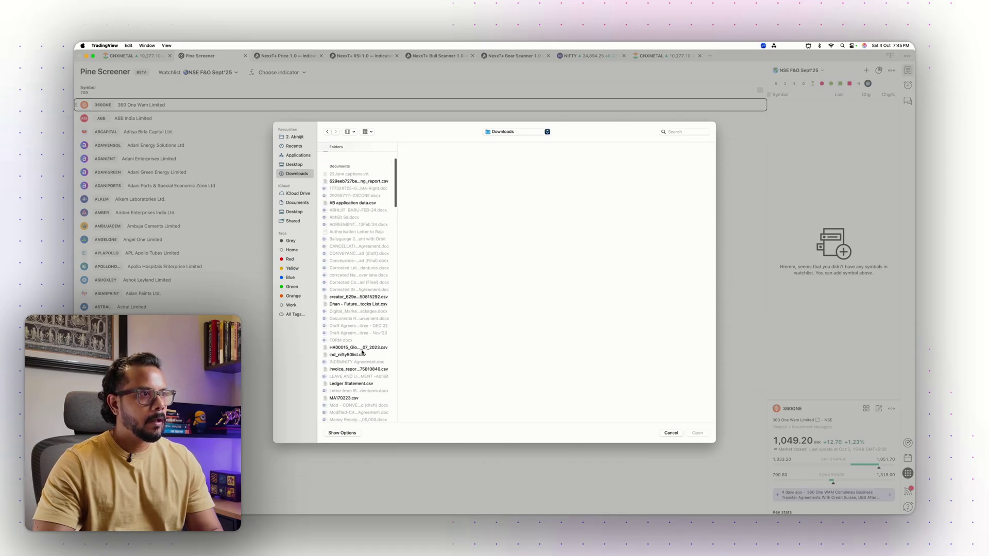
scroll(362, 352, "down", 5)
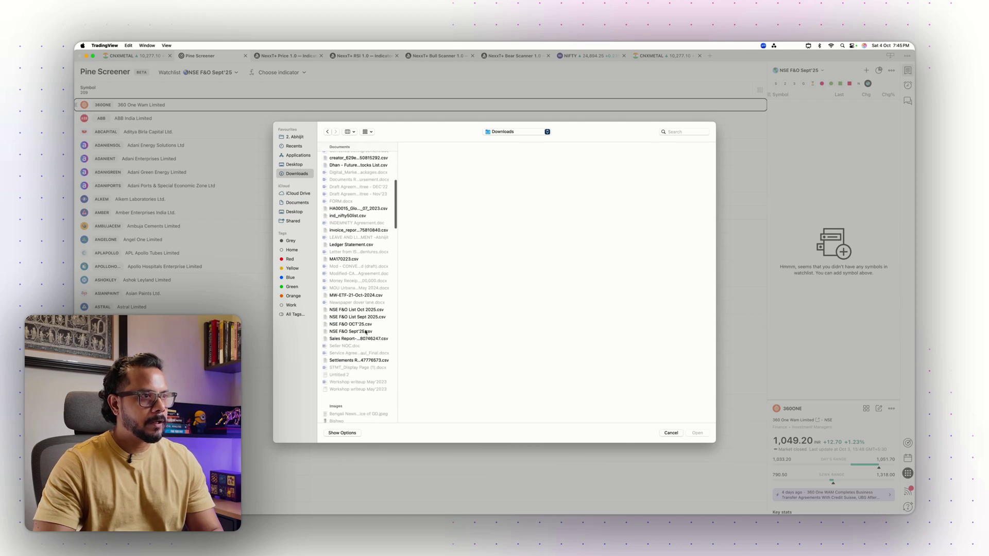
left_click(365, 324)
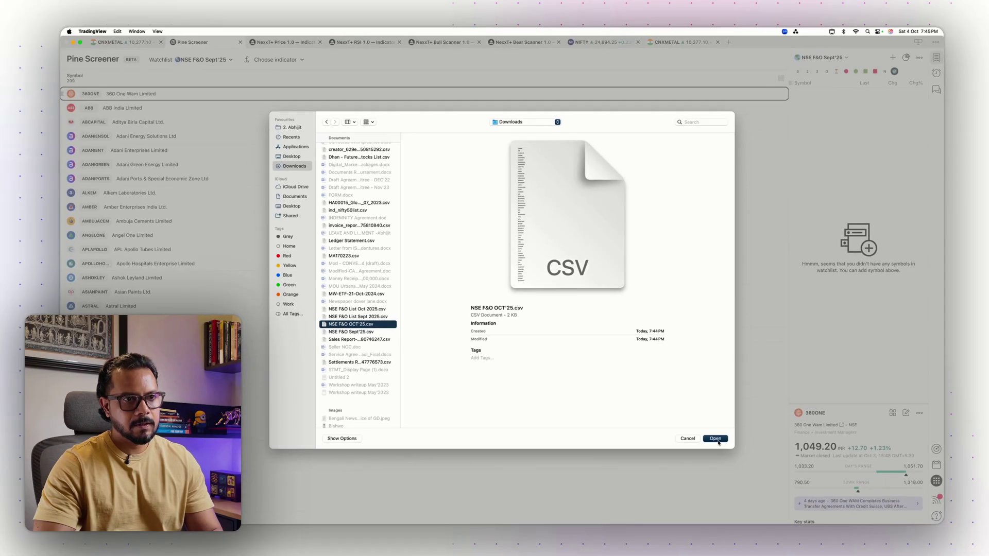
left_click(897, 495)
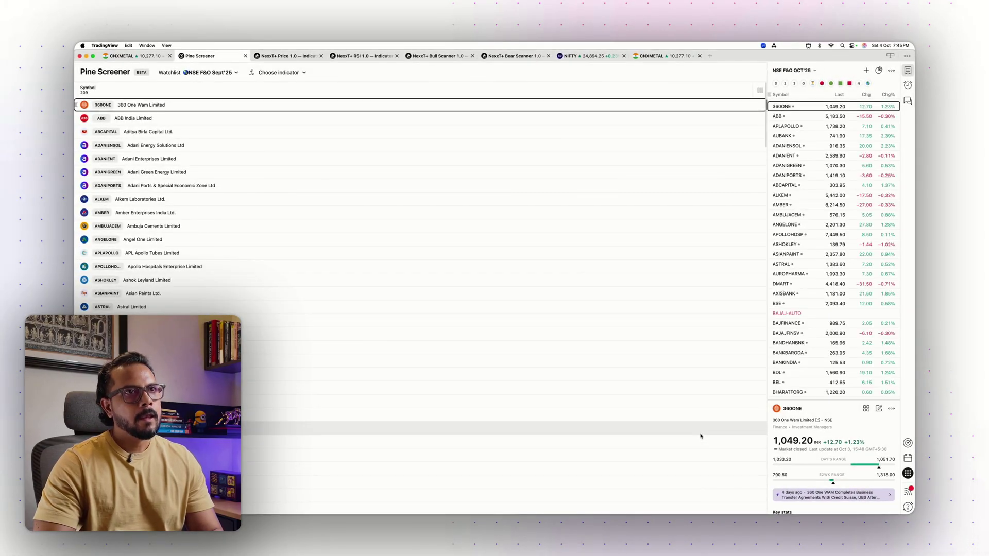
- Remove the invalid BAJAJ-AUTO entry from the NSE F&O OCT'25 watchlist
scroll(833, 249, "down", 15)
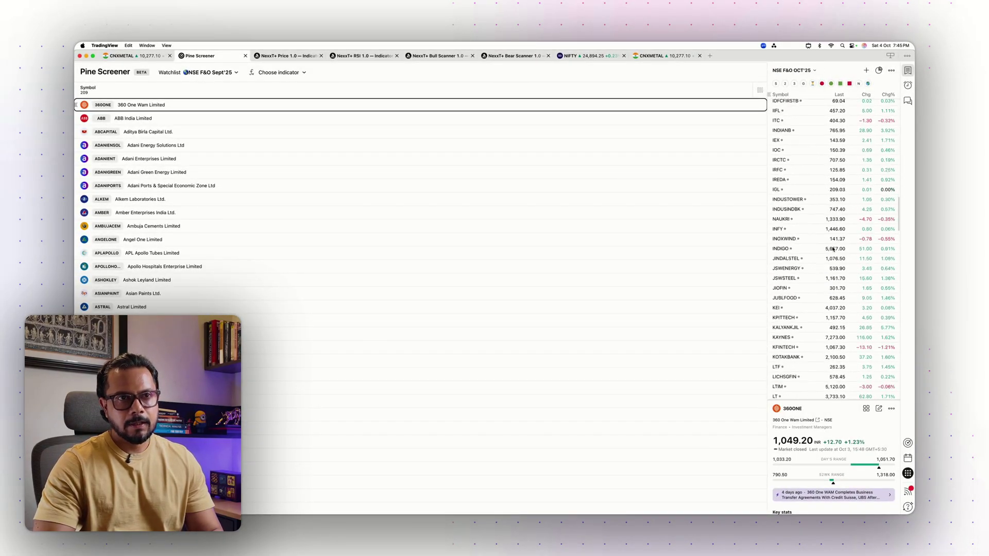
scroll(832, 249, "down", 15)
scroll(833, 250, "up", 20)
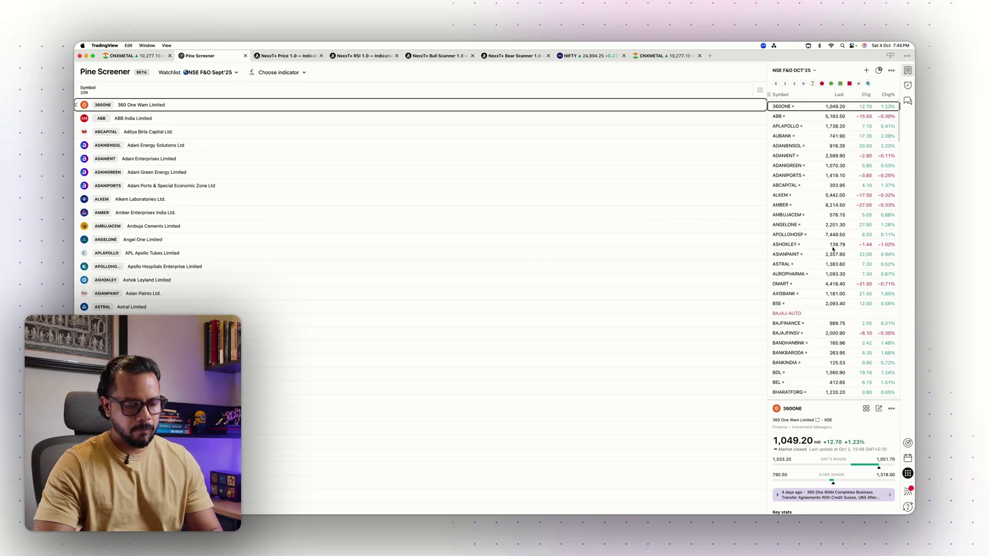
mouse_move(753, 307)
left_mouse_down()
mouse_move(760, 318)
mouse_move(902, 321)
left_mouse_up()
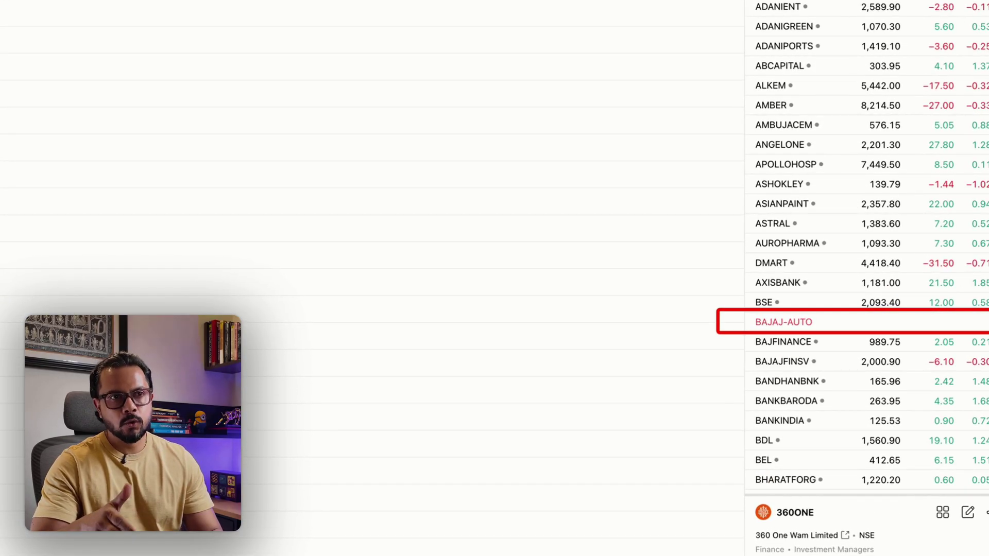
left_click(883, 326)
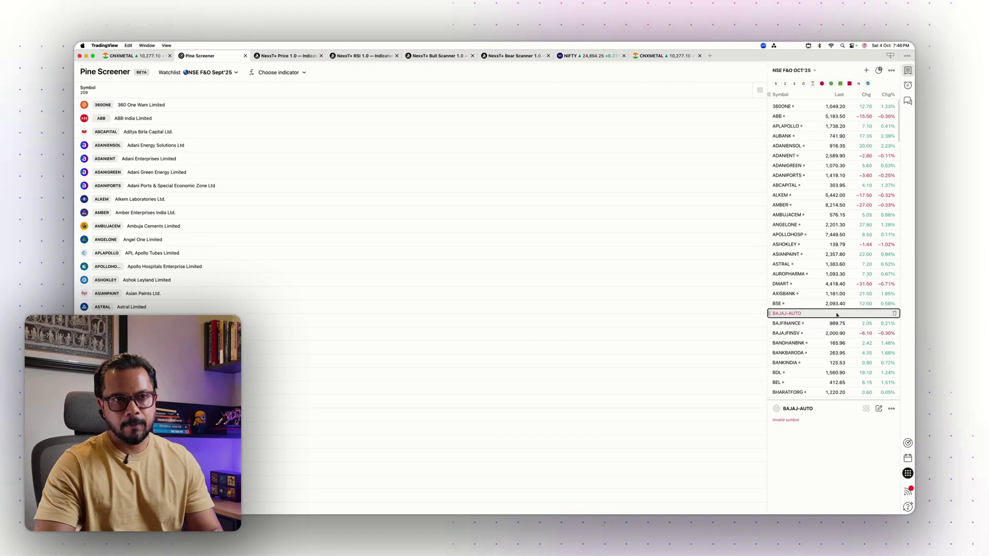
left_click(893, 314)
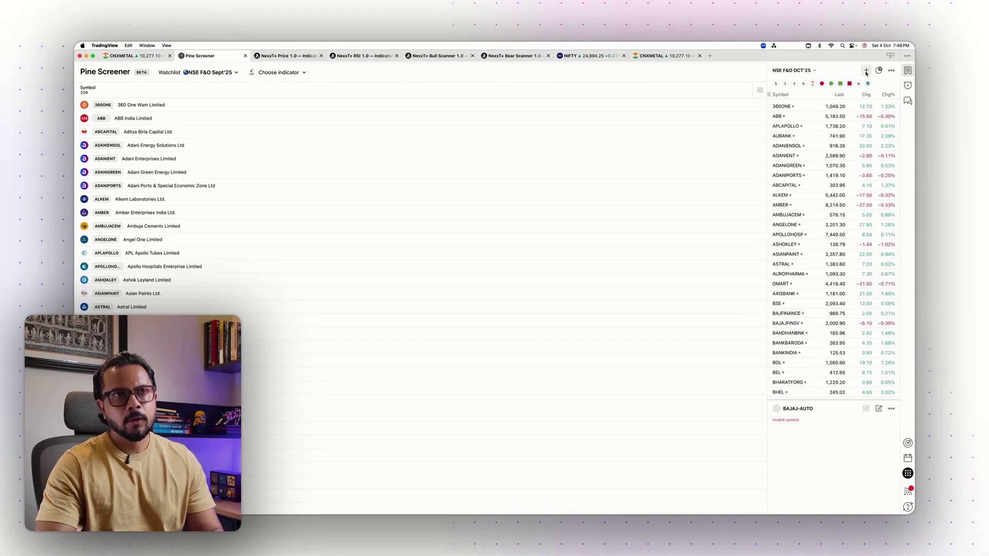
- Search 'BAJAJ' and add the BAJAJ_AUTO symbol to the watchlist
left_click(865, 70)
type("BAJAJ")
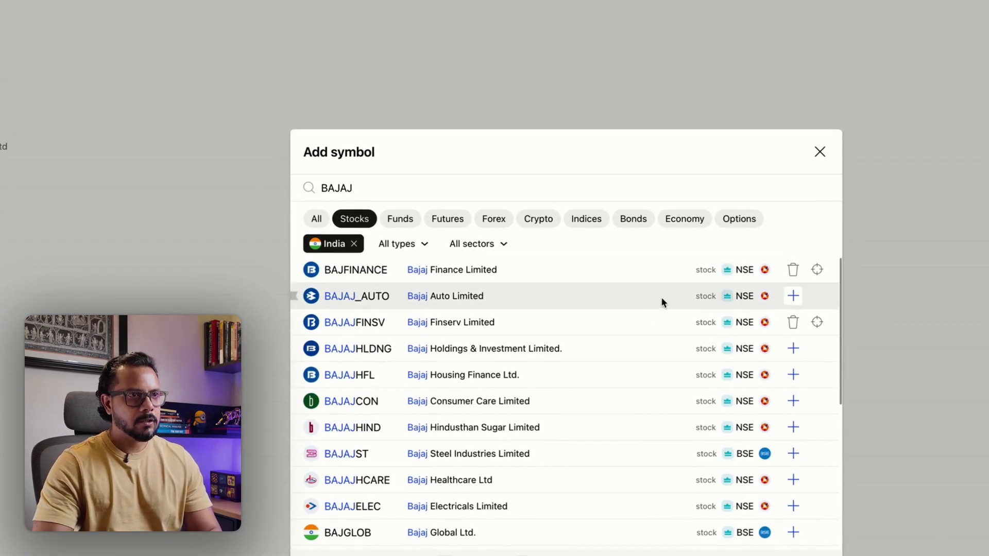
left_click(793, 296)
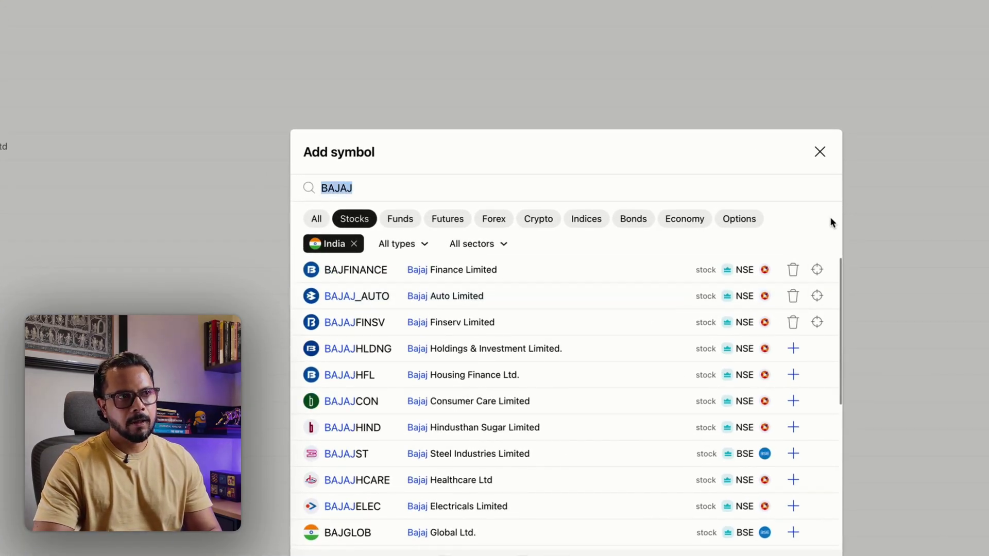
left_click(819, 151)
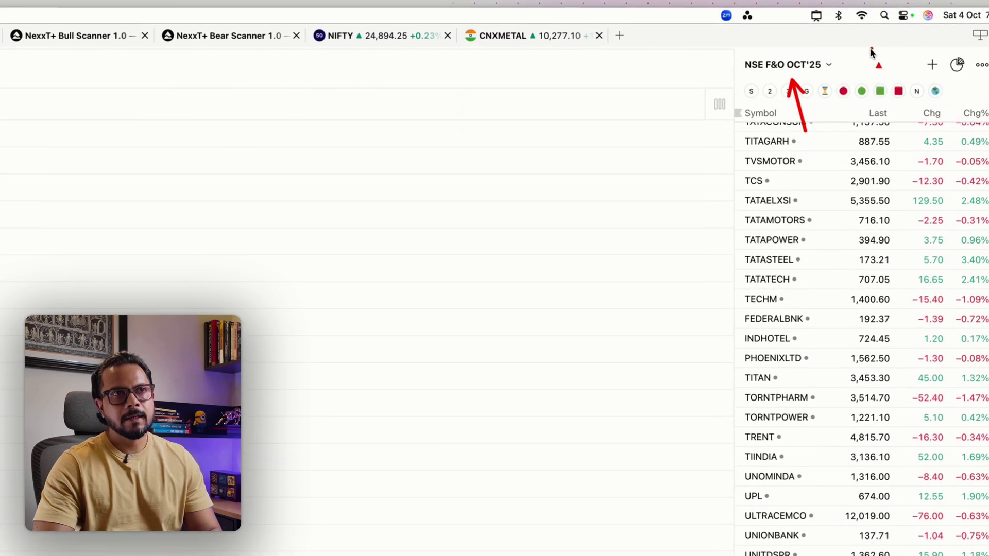
- Star NSE F&O OCT'25 as a favourite watchlist and unstar NSE F&O Sept'25
left_click(829, 65)
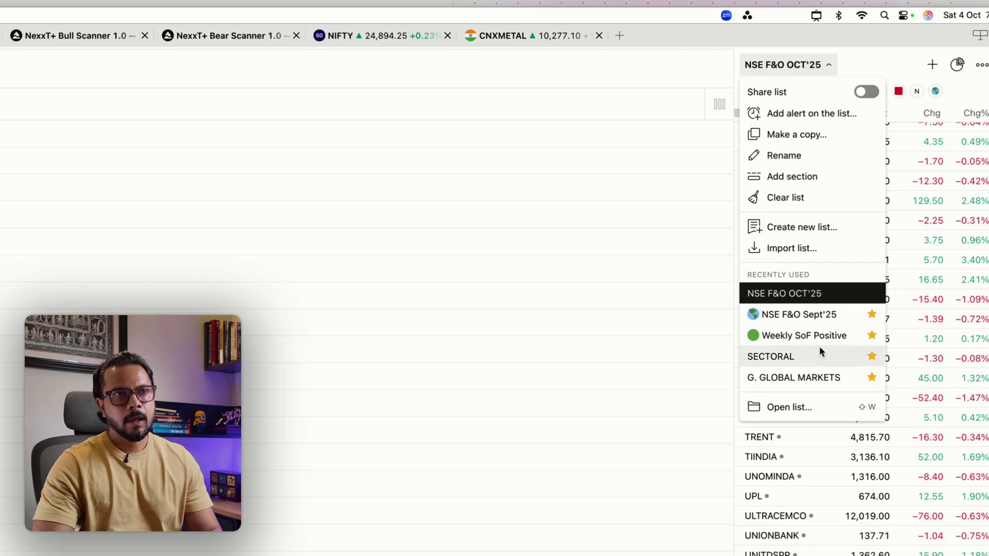
left_click(872, 294)
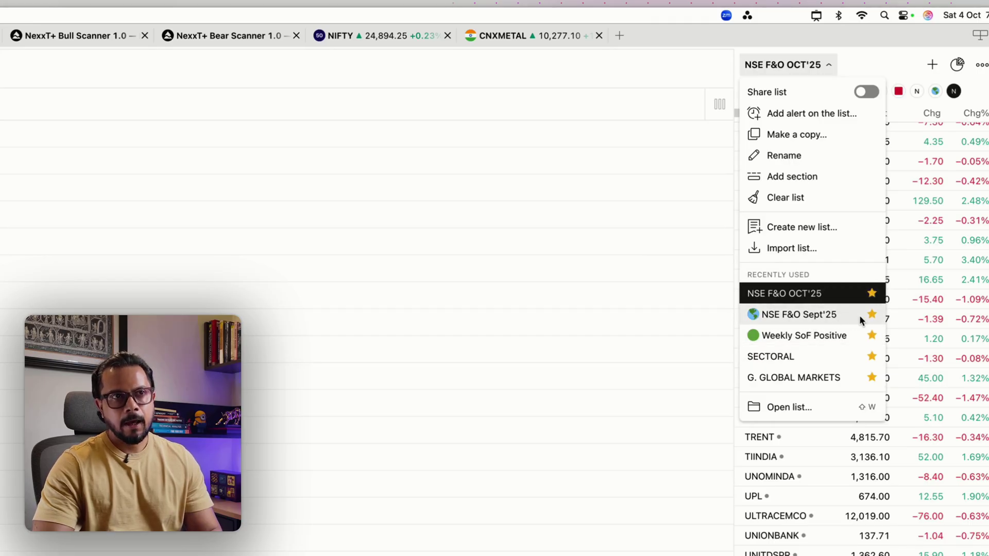
left_click(872, 315)
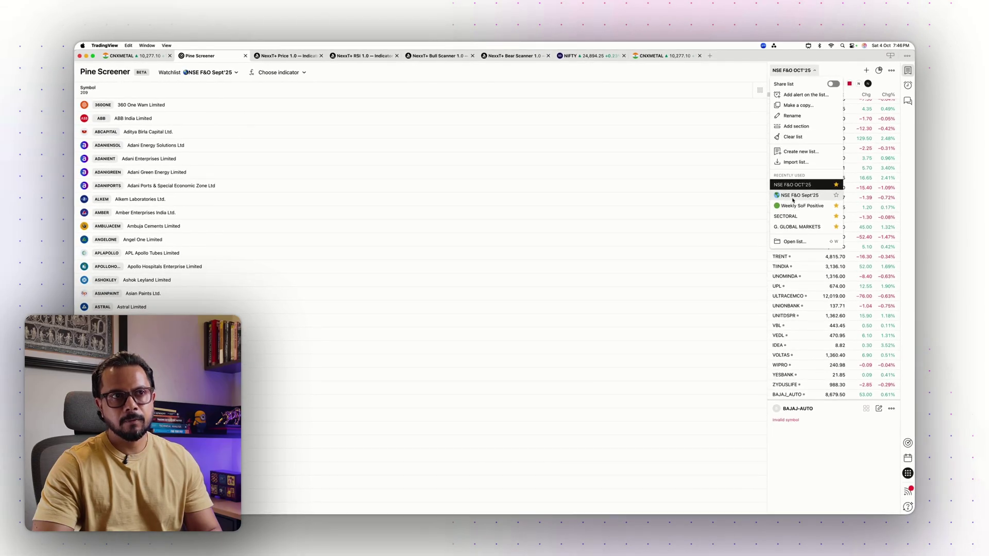
- Delete the NSE F&O Sept'25 watchlist from the full watchlist list, confirming with Yes
left_click(794, 240)
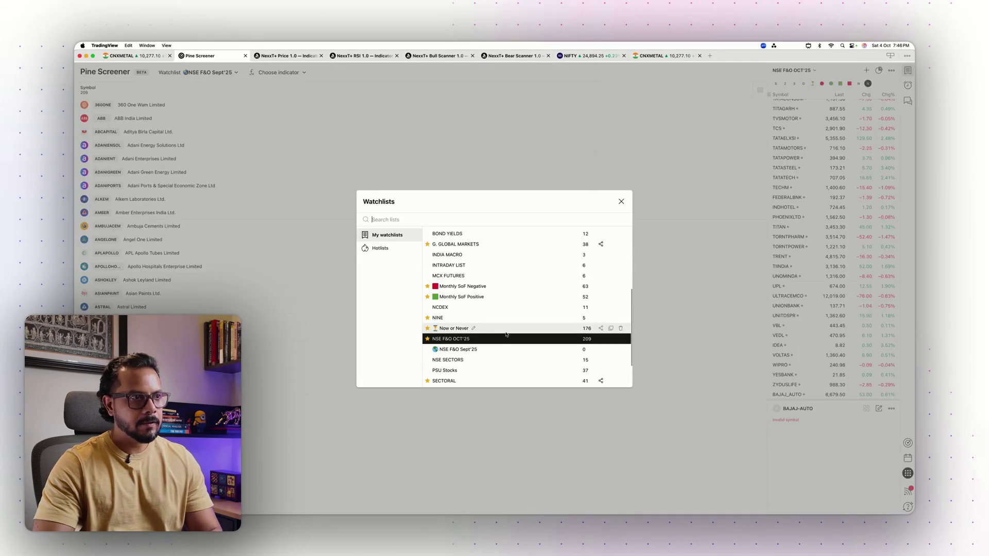
scroll(494, 332, "down", 2)
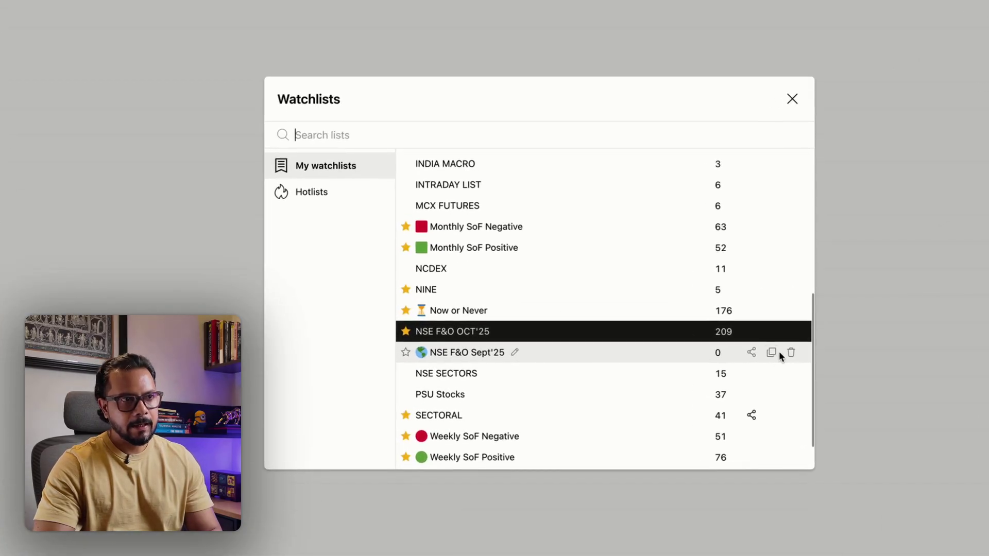
left_click(792, 354)
left_click(653, 313)
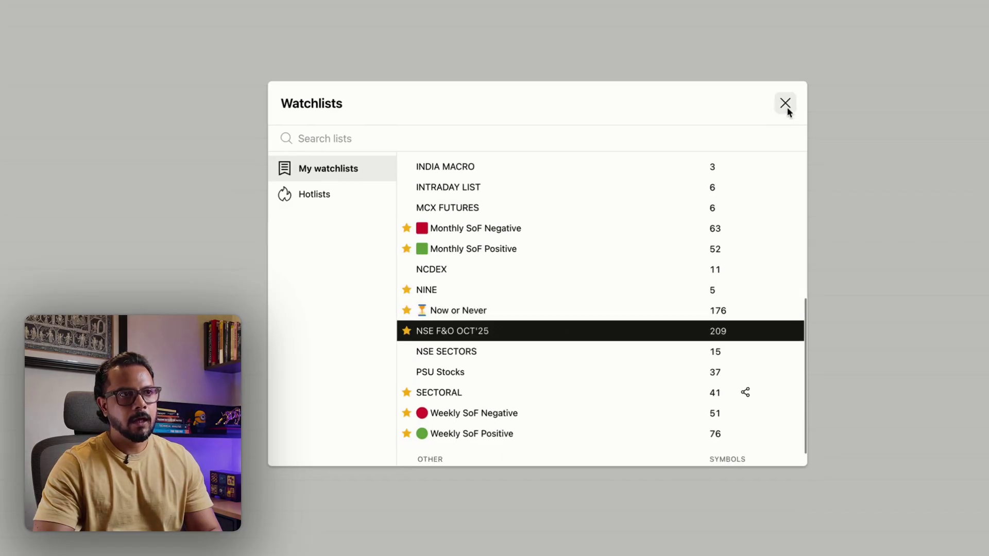
left_click(793, 97)
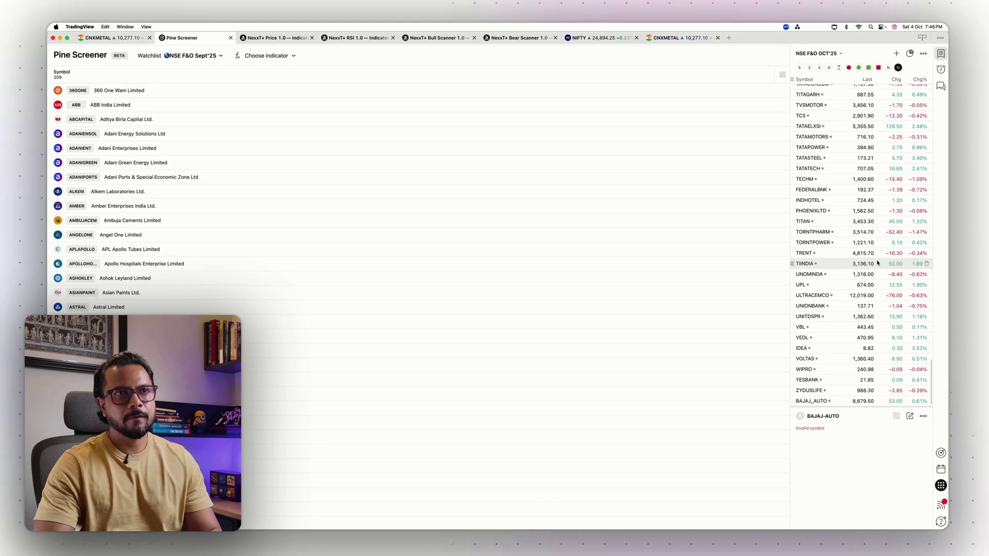
scroll(878, 264, "up", 15)
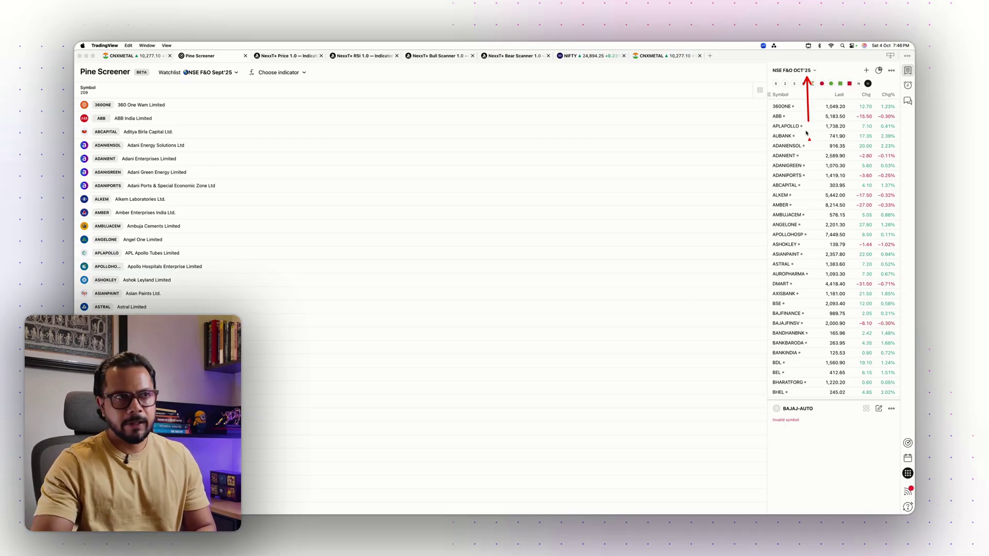
left_click(620, 163)
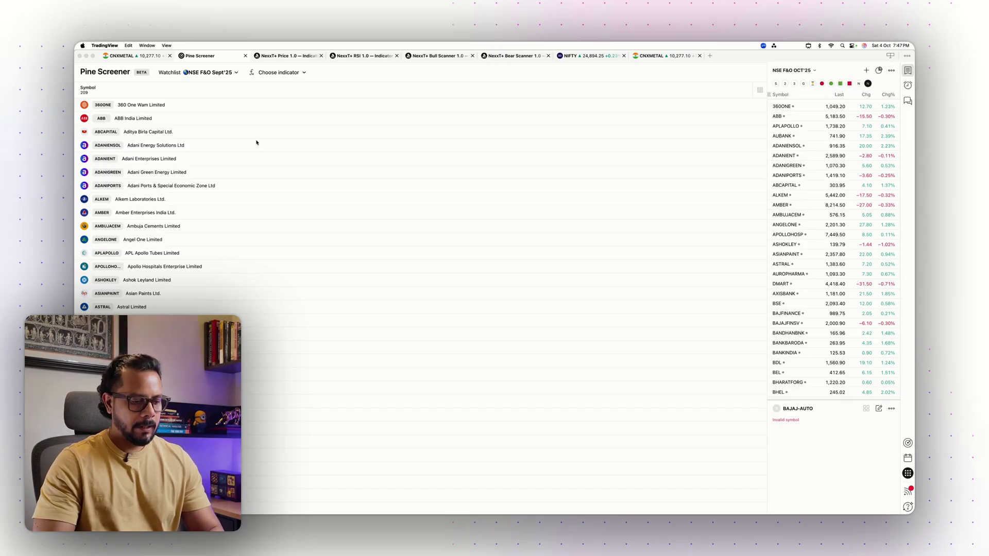
left_click_drag(403, 210, 460, 240)
left_click_drag(485, 182, 485, 184)
mouse_move(581, 166)
left_mouse_down()
mouse_move(591, 186)
mouse_move(560, 236)
left_mouse_up()
mouse_move(746, 163)
left_mouse_down()
mouse_move(821, 139)
mouse_move(821, 167)
left_mouse_up()
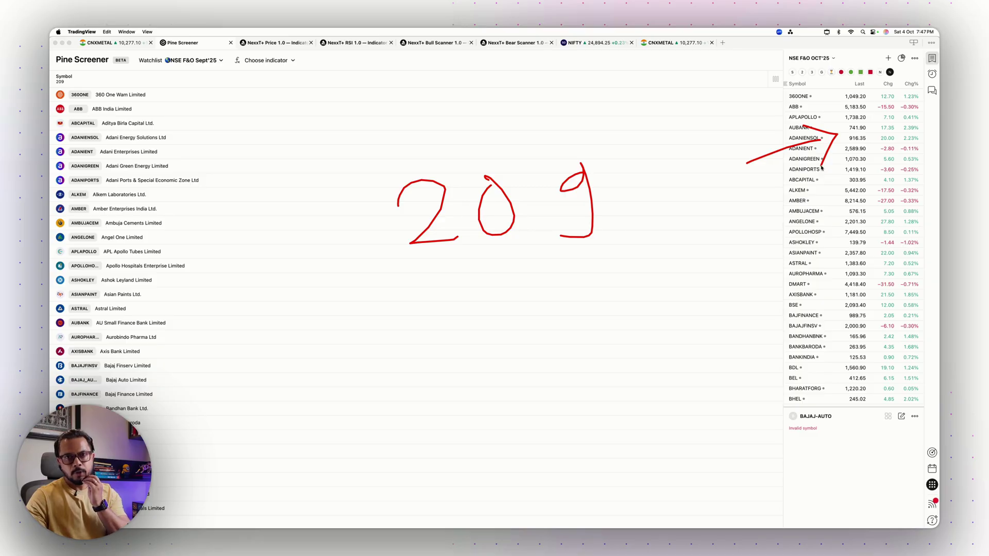
left_click_drag(449, 270, 435, 295)
mouse_move(490, 281)
left_mouse_down()
mouse_move(476, 286)
mouse_move(507, 289)
mouse_move(524, 272)
left_mouse_up()
left_click_drag(428, 335, 432, 352)
mouse_move(421, 352)
left_mouse_down()
mouse_move(441, 341)
mouse_move(465, 348)
left_mouse_up()
mouse_move(523, 329)
left_mouse_down()
mouse_move(546, 323)
mouse_move(587, 341)
left_mouse_up()
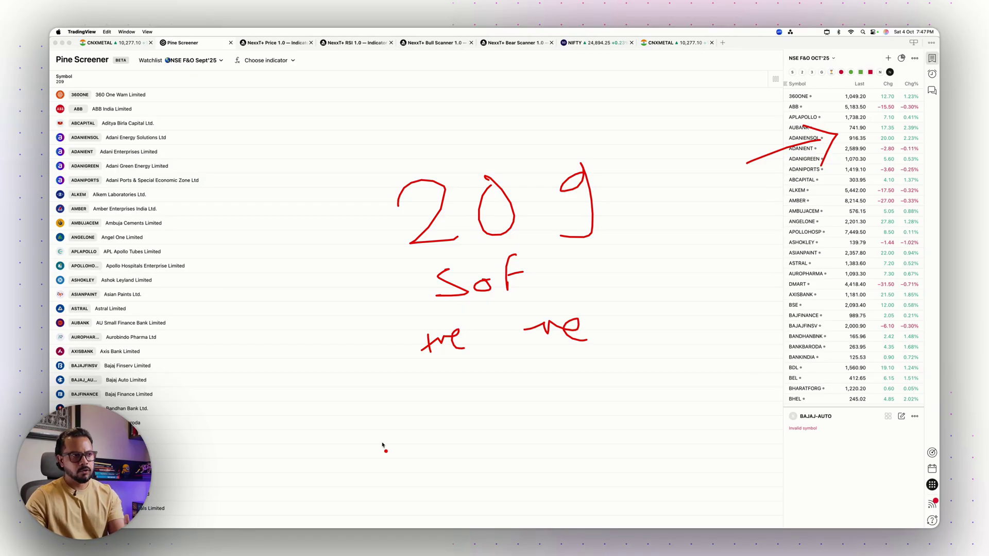
left_click_drag(352, 466, 422, 376)
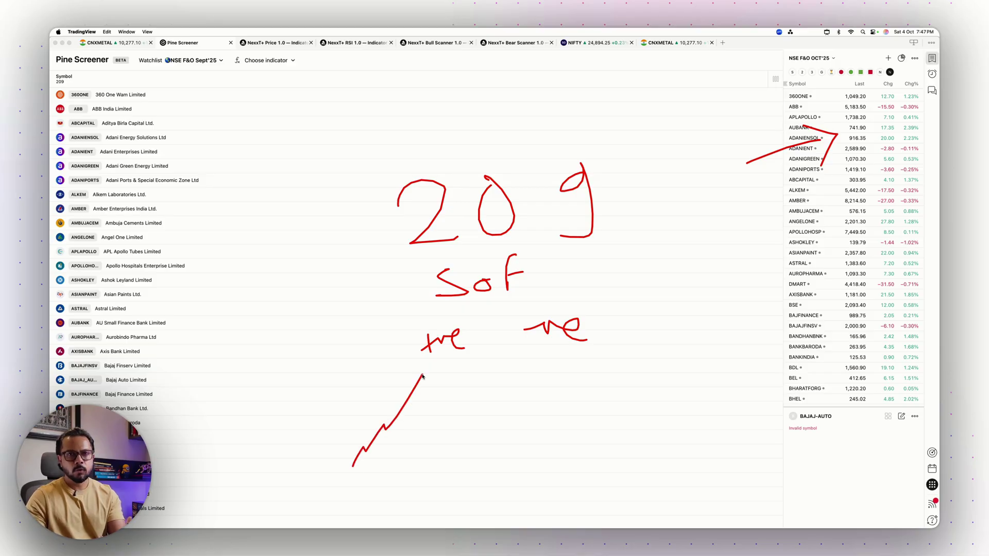
left_click_drag(559, 370, 648, 450)
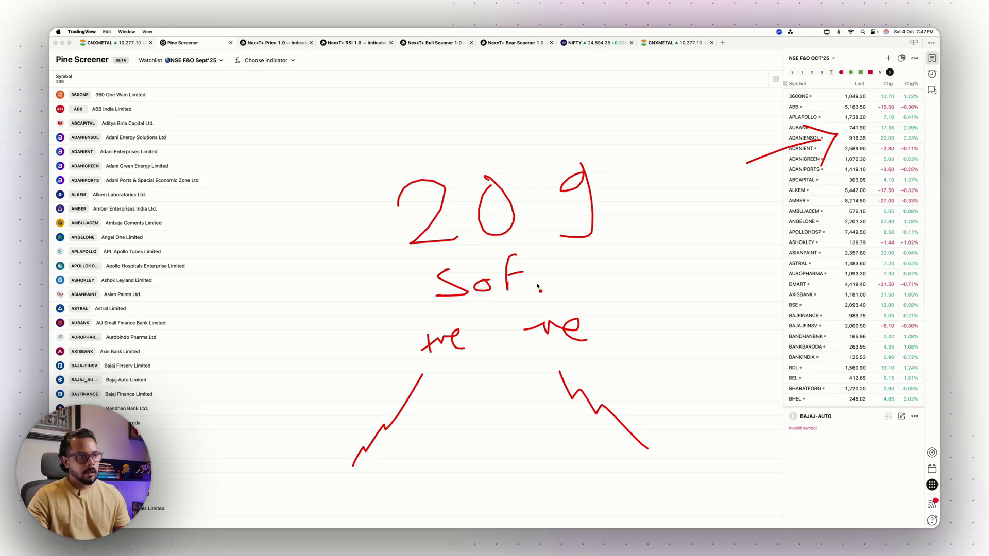
mouse_move(532, 247)
left_mouse_down()
mouse_move(445, 252)
mouse_move(490, 318)
mouse_move(550, 257)
mouse_move(527, 250)
left_mouse_up()
left_click(632, 290)
mouse_move(616, 250)
left_mouse_down()
mouse_move(638, 251)
mouse_move(655, 281)
mouse_move(687, 270)
mouse_move(763, 288)
left_mouse_up()
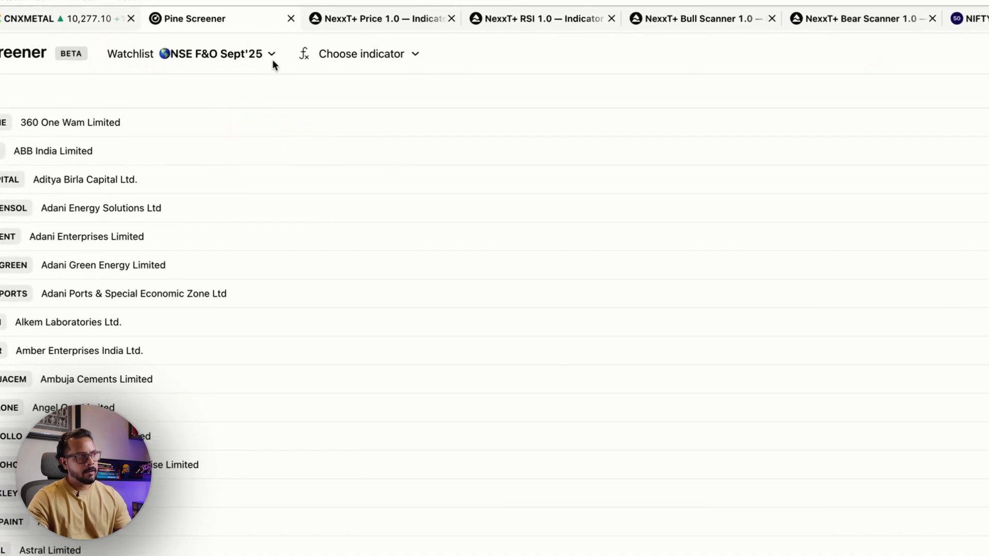
- Choose the NSE F&O OCT'25 watchlist and the NexxT+ Bull Scanner 1.0 indicator in Pine Screener
left_click(272, 55)
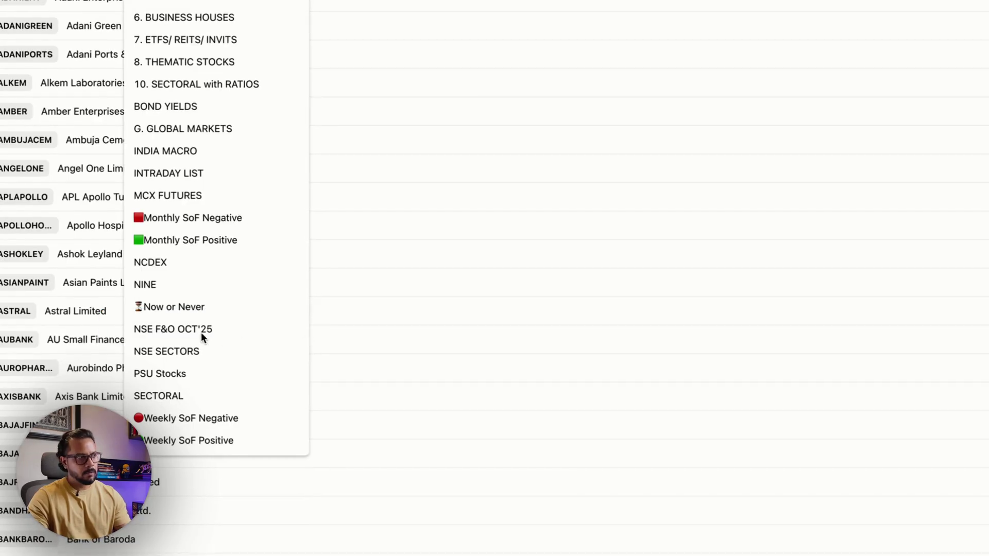
left_click(198, 333)
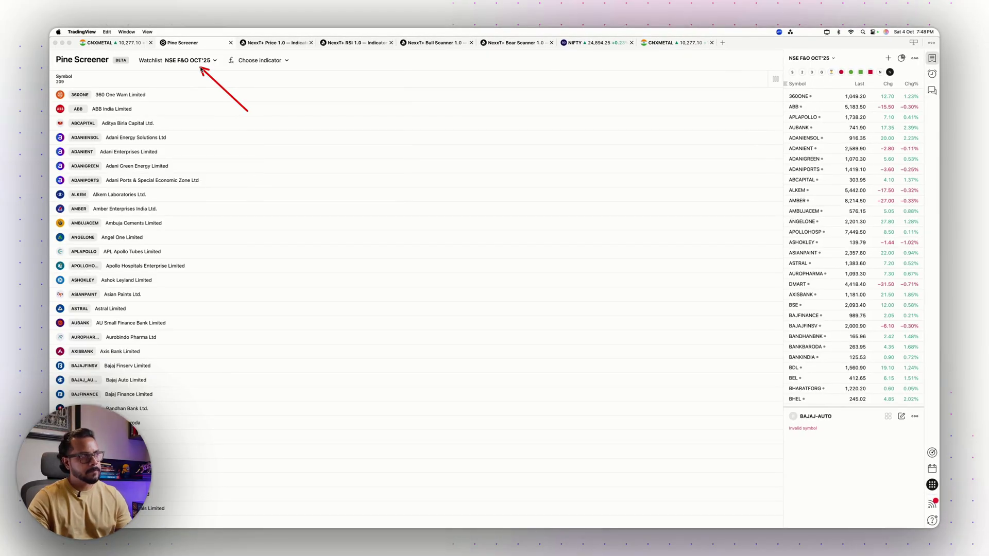
left_click(287, 60)
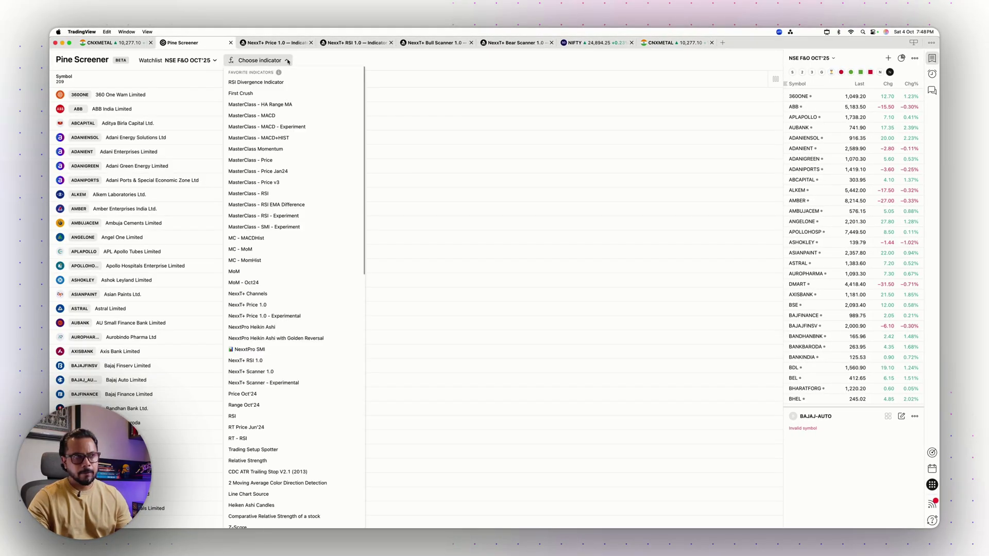
scroll(288, 163, "down", 10)
scroll(288, 164, "up", 10)
scroll(287, 163, "down", 2)
scroll(287, 163, "down", 15)
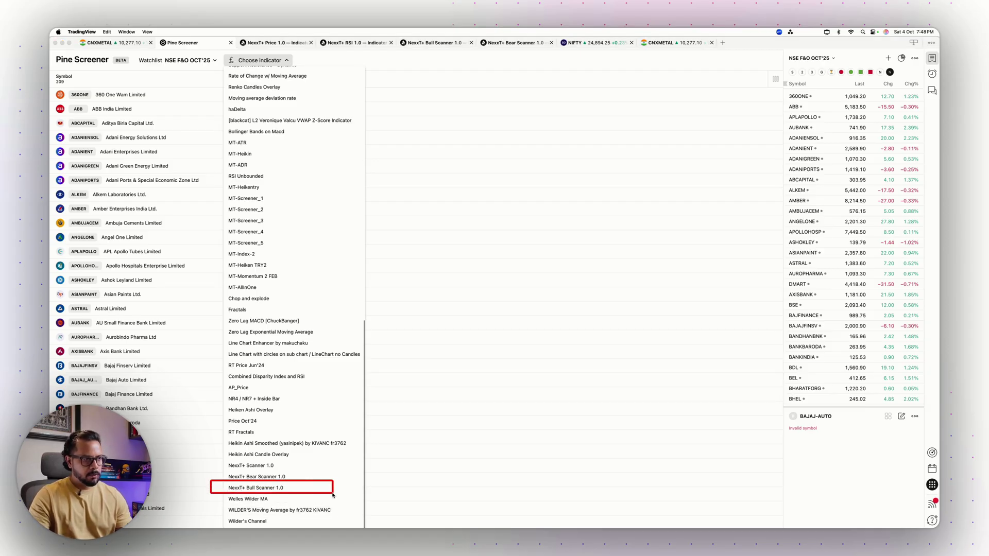
left_click(266, 488)
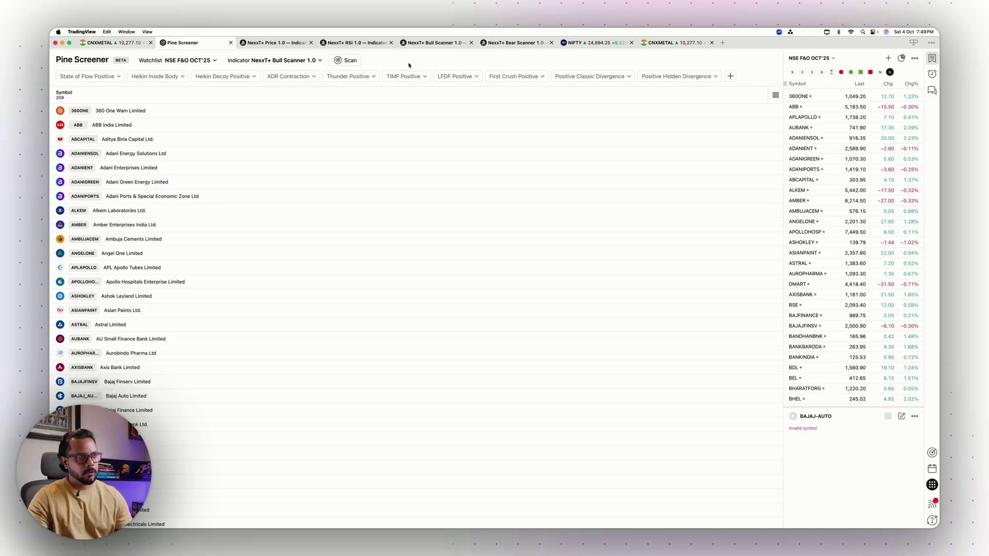
- Set the Bull Scanner indicator's timeframe to 1 week
left_click(320, 61)
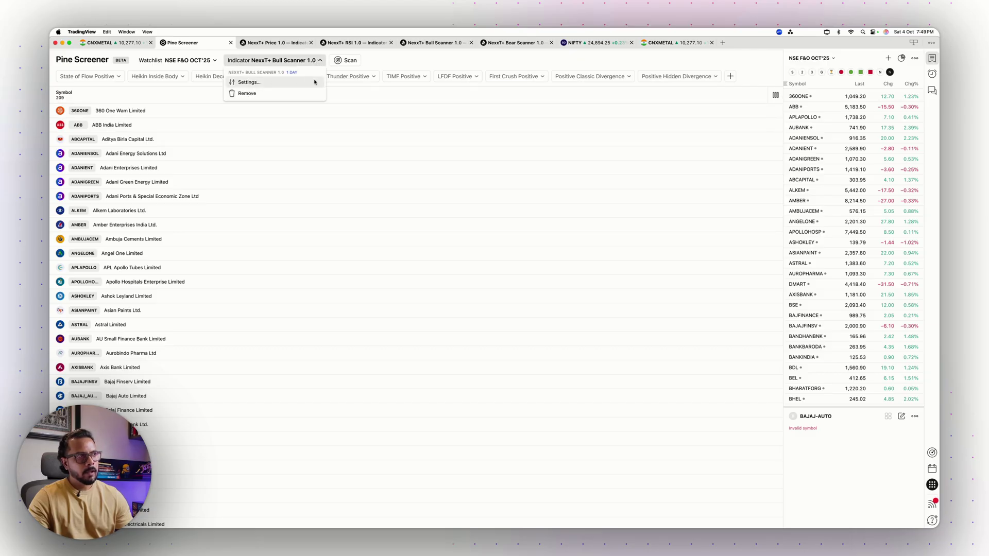
left_click(294, 76)
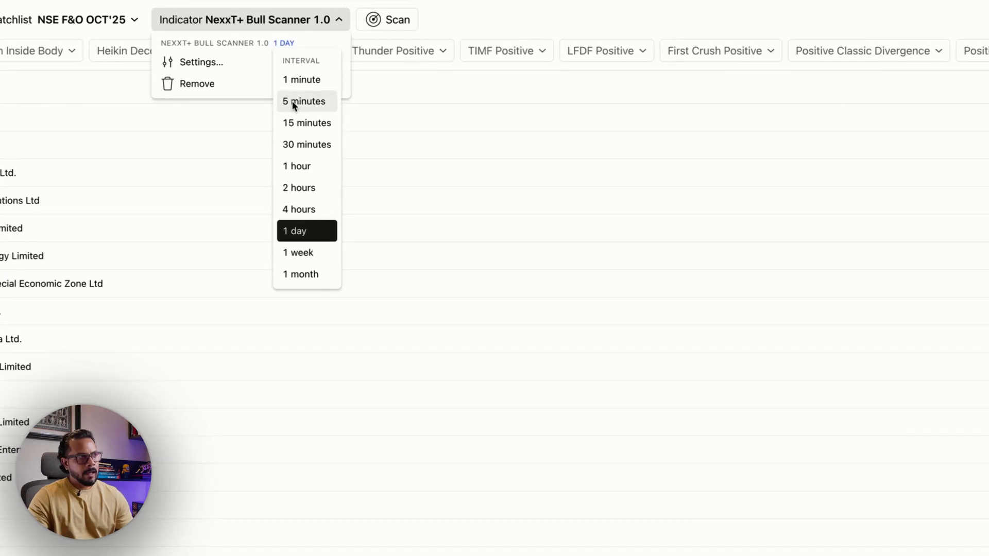
left_click(298, 256)
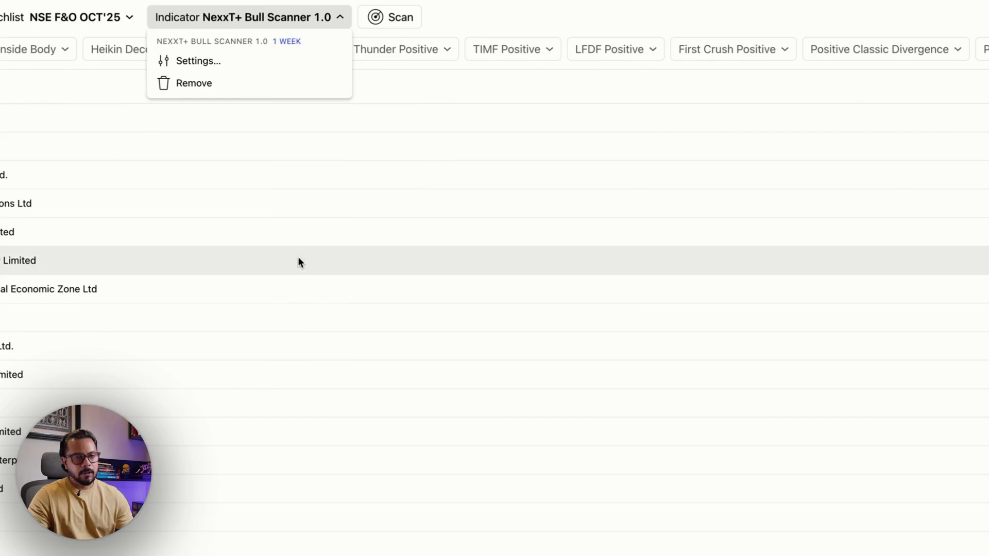
left_click(496, 13)
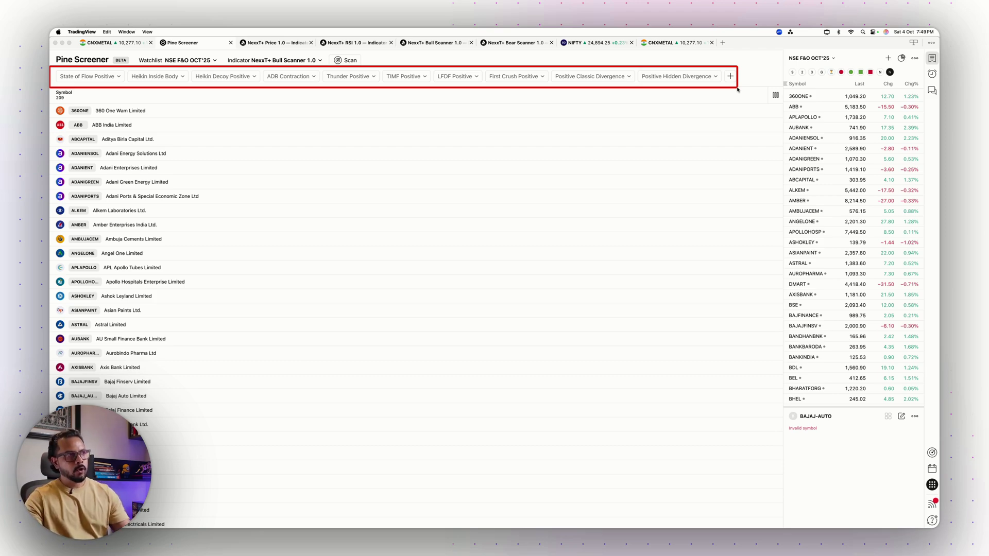
- Annotate the indicator and filters with arrows and set State of Flow Positive to True
left_click_drag(366, 107, 322, 66)
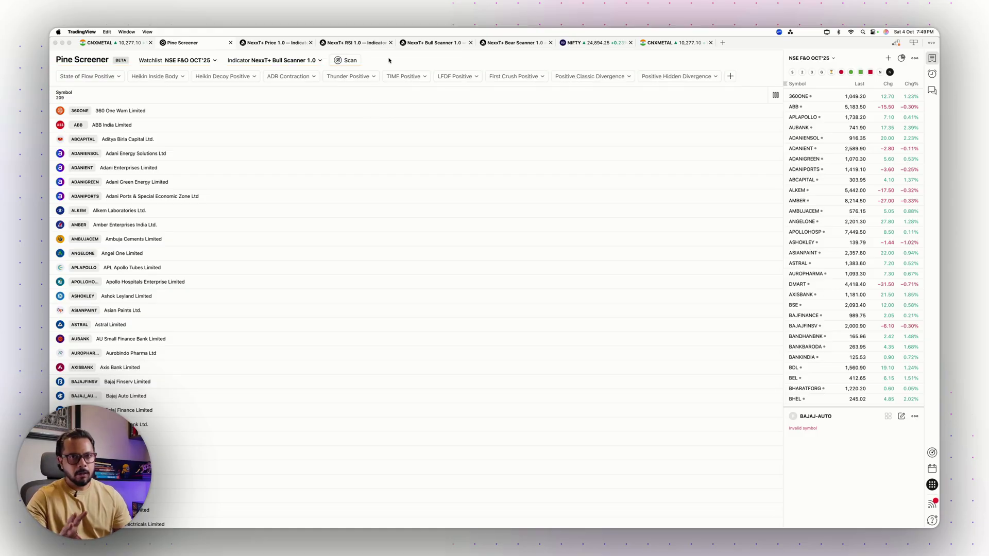
left_click_drag(194, 123, 118, 87)
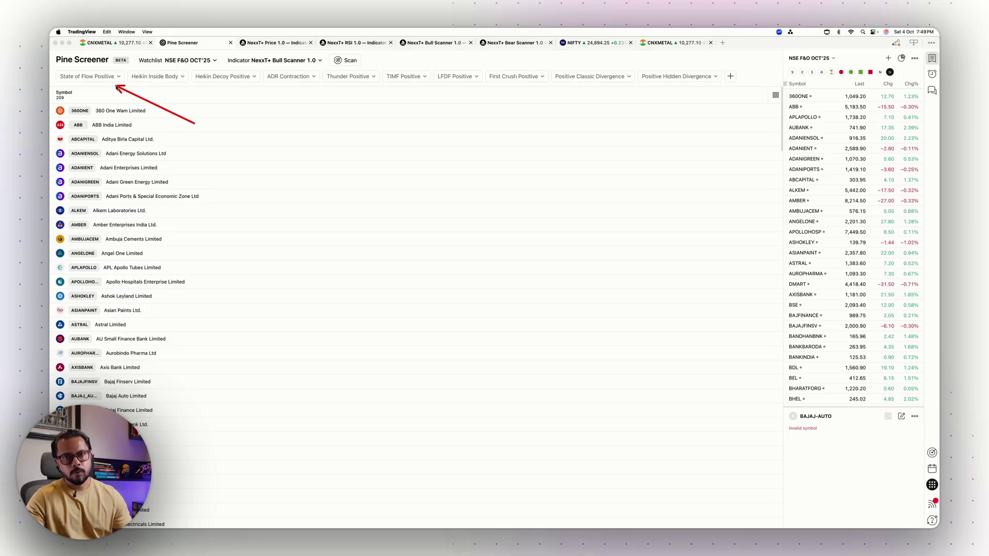
left_click(103, 76)
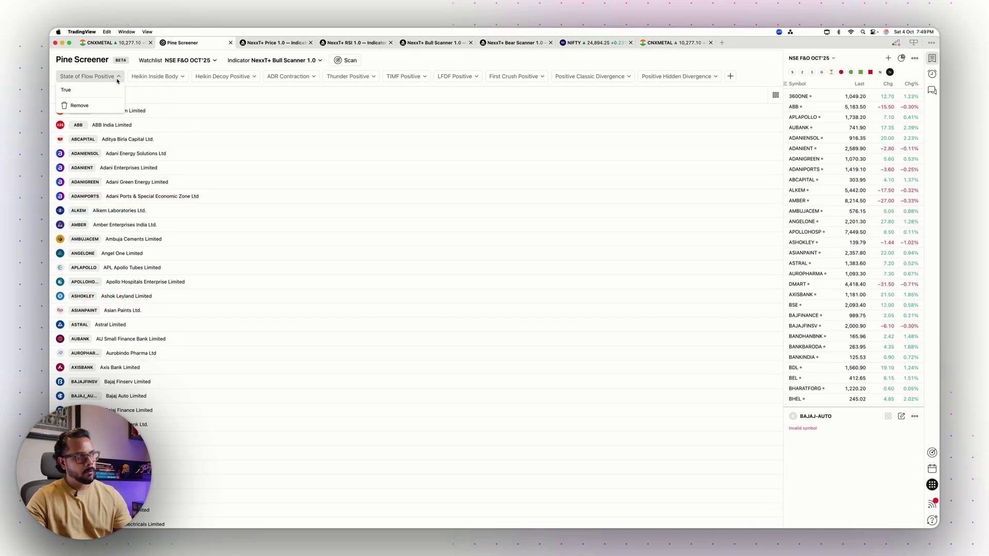
left_click(101, 89)
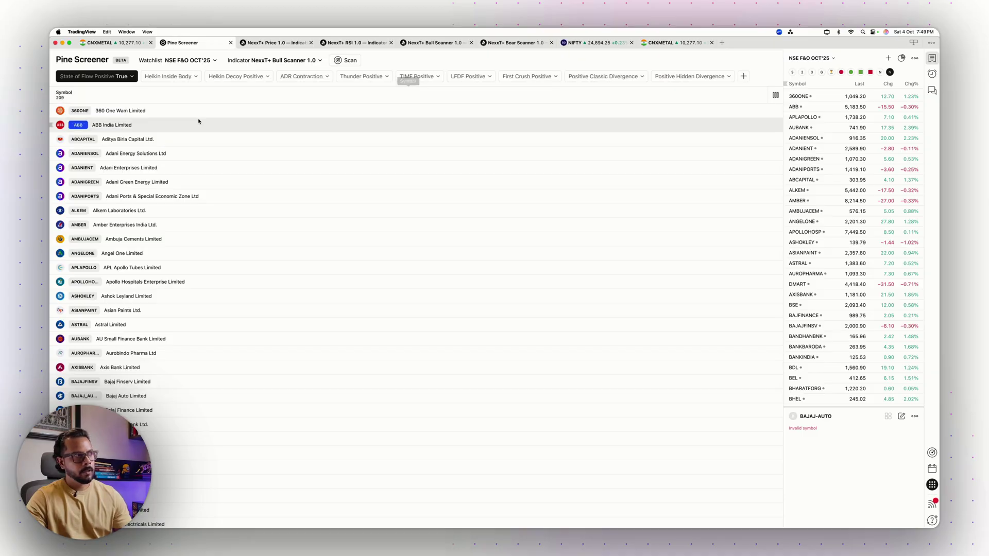
left_click_drag(242, 129, 189, 67)
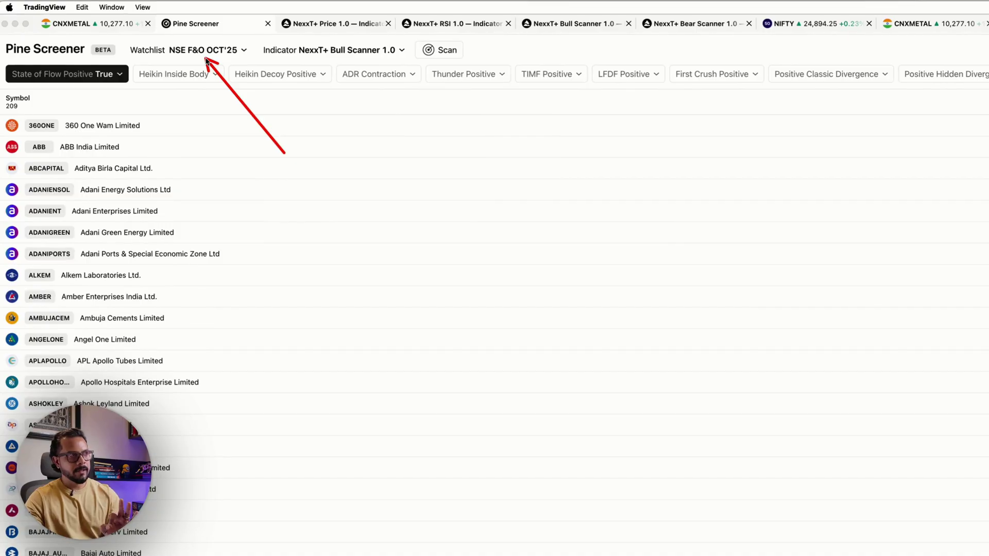
left_click_drag(288, 140, 379, 56)
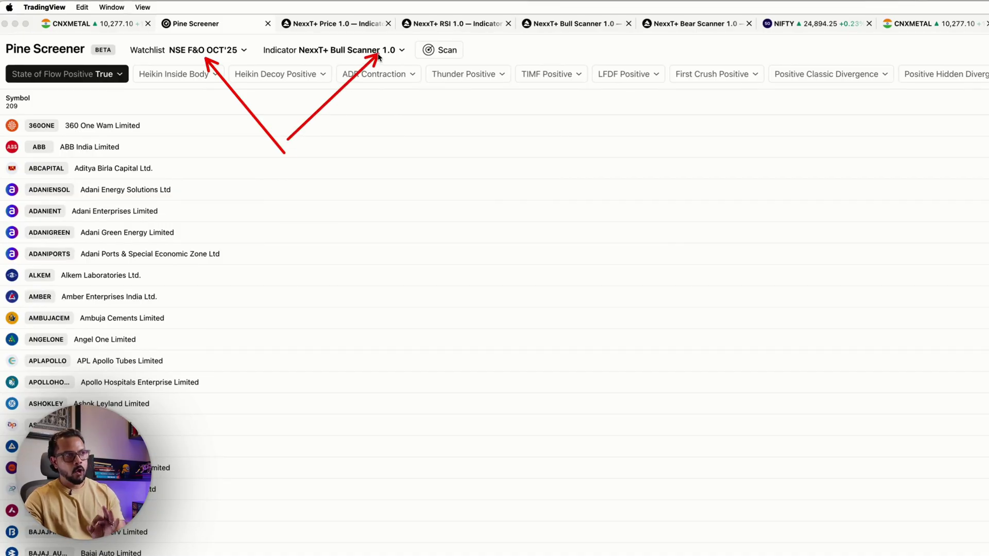
left_click_drag(440, 54, 395, 63)
left_click_drag(214, 176, 95, 91)
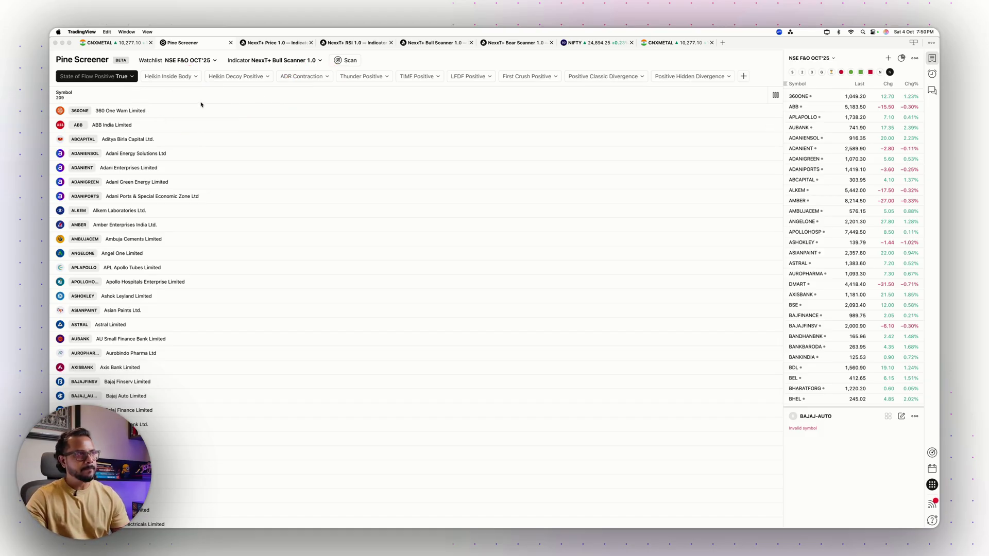
- Run the Bull Scanner screen down to 60 symbols and show the Weekly SoF Positive watchlist
left_click(350, 62)
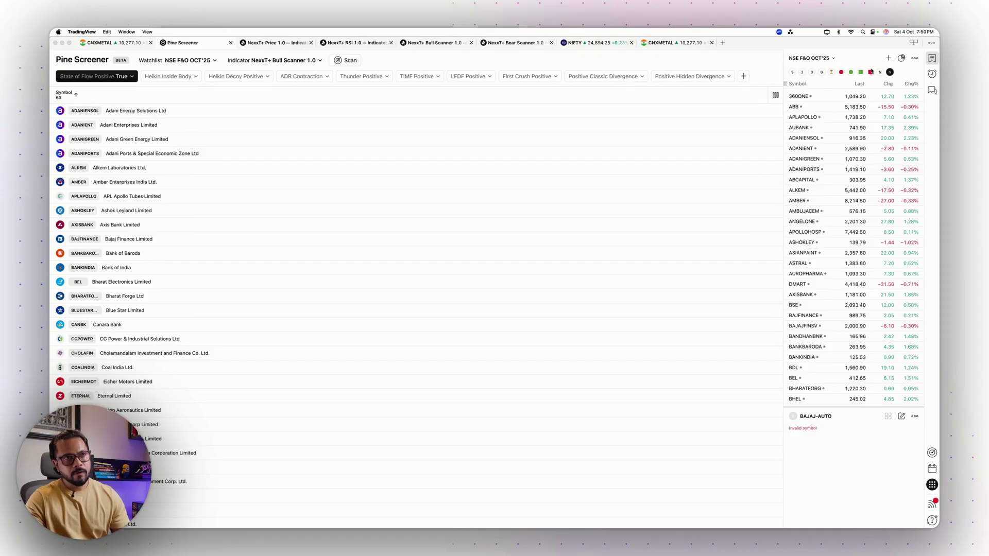
left_click_drag(830, 66, 892, 83)
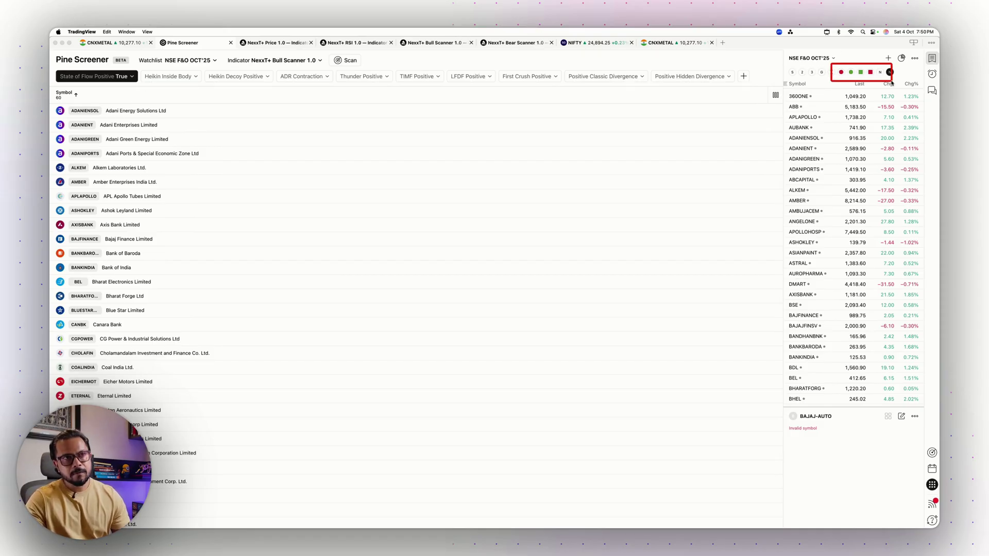
left_click(851, 72)
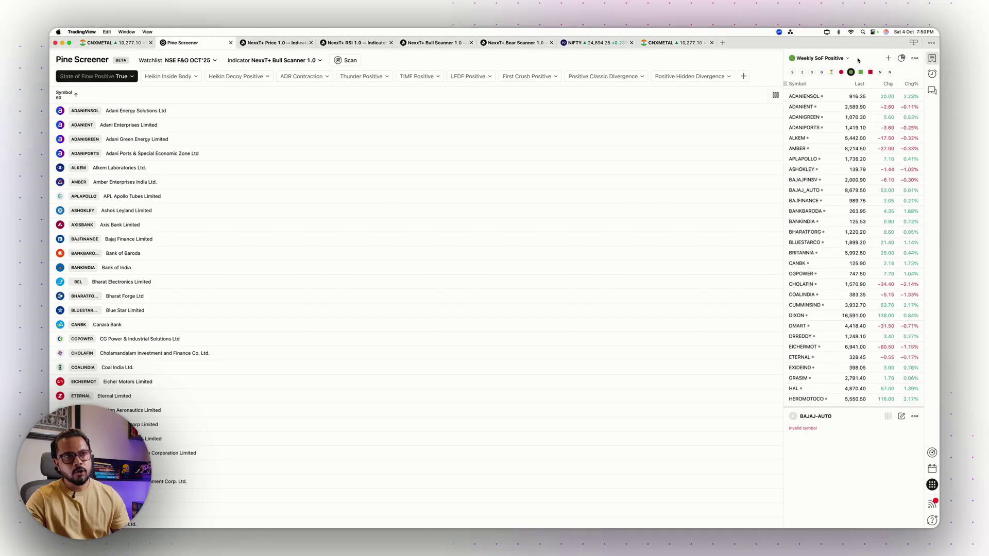
left_click_drag(871, 44, 852, 60)
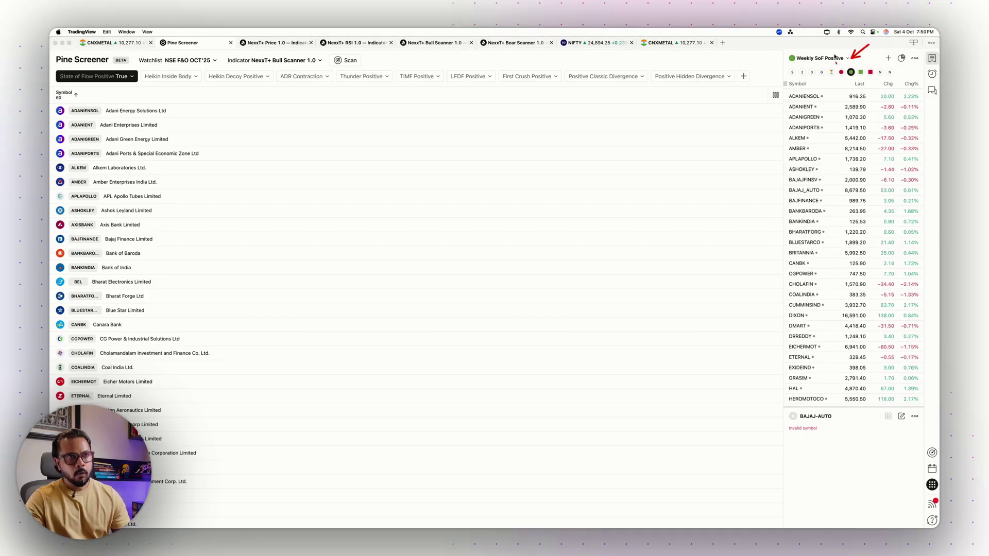
left_click_drag(781, 50, 855, 67)
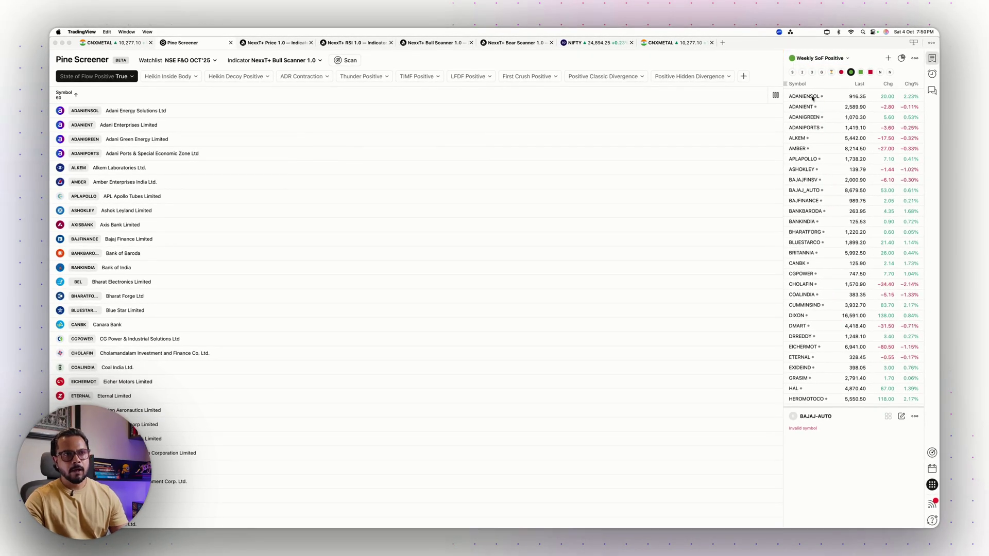
- Delete every existing symbol from the Weekly SoF Positive watchlist
left_click(812, 97)
key("super+a")
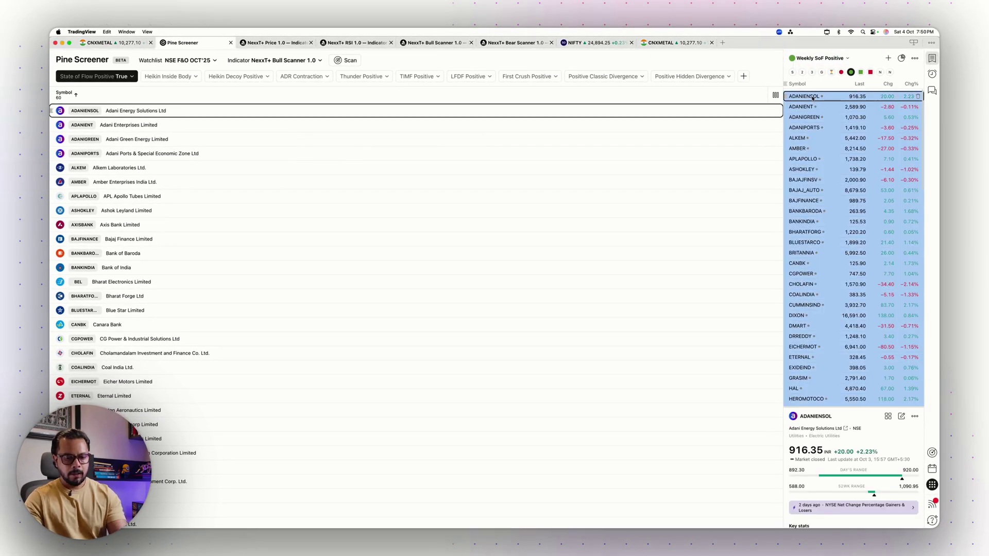
key("BackSpace")
left_click(554, 305)
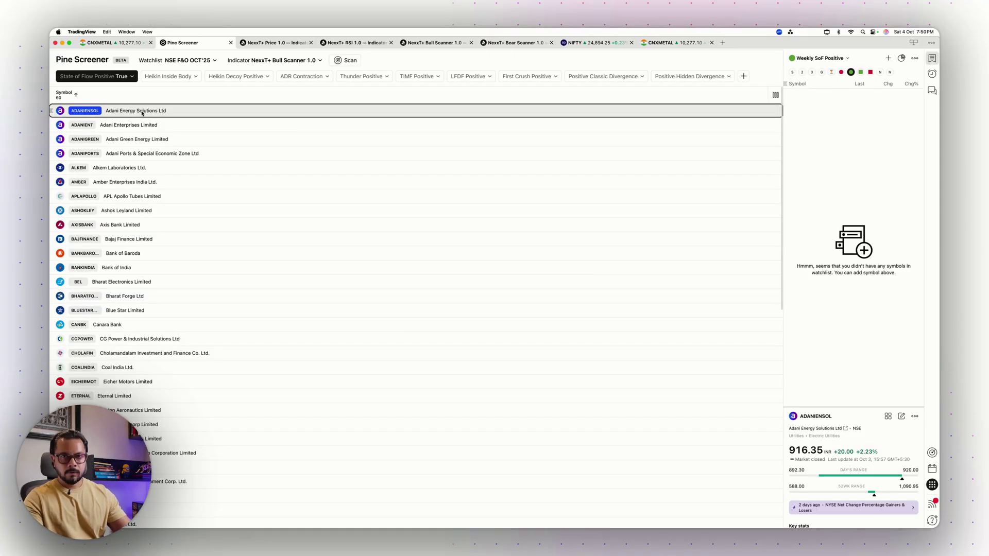
- Add all 60 screener results to Weekly SoF Positive, starting from ADANIENSOL
key("super+a")
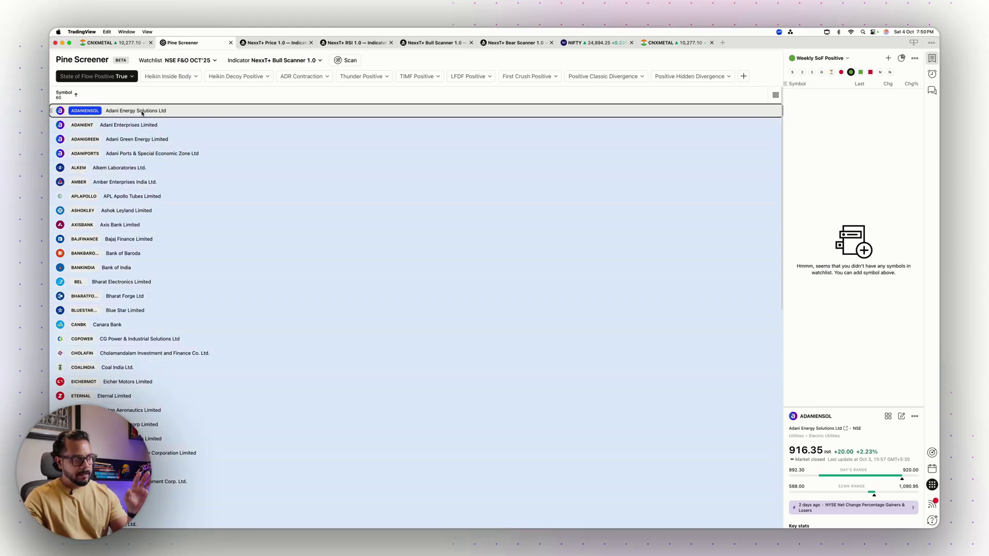
right_click(287, 173)
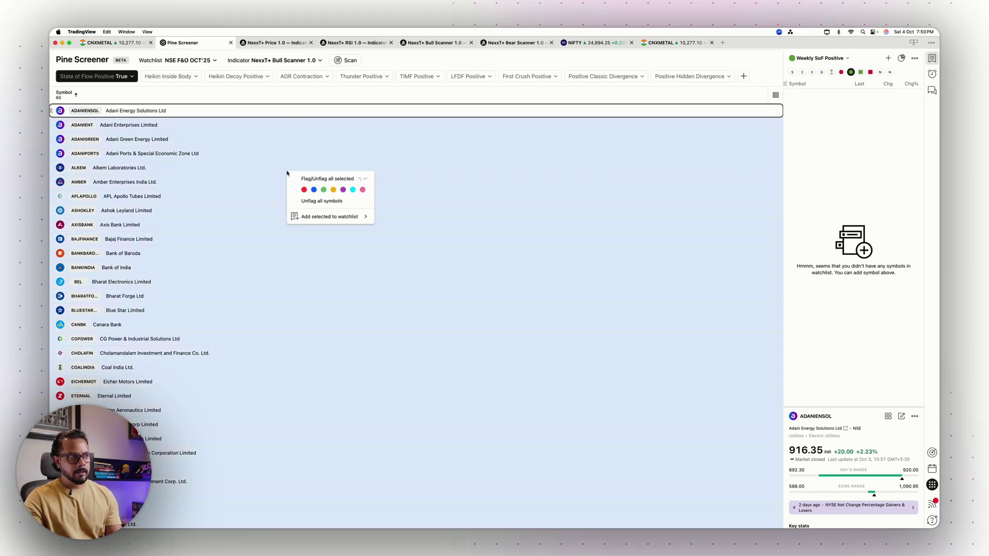
mouse_move(356, 214)
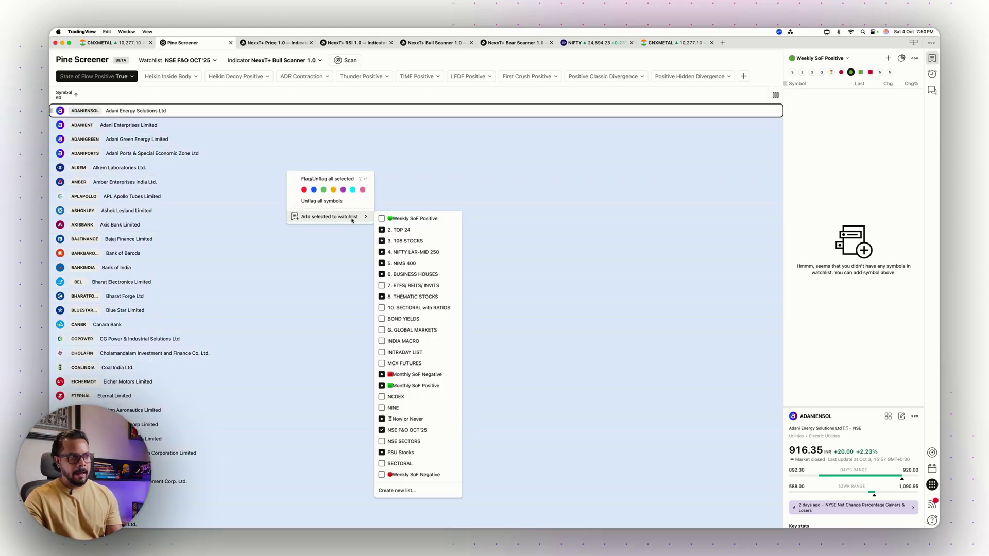
left_click(381, 220)
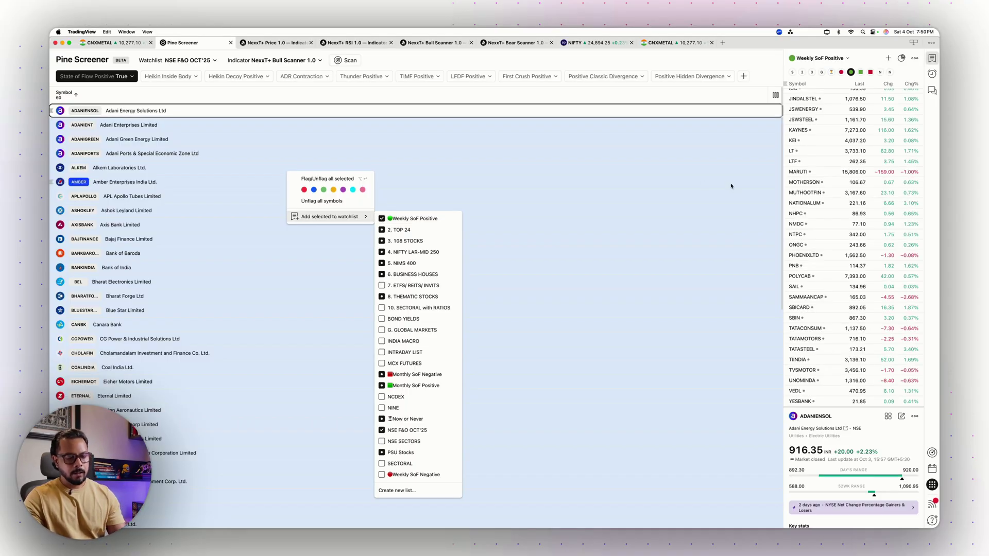
left_click(803, 172)
left_click_drag(719, 121, 811, 93)
left_click_drag(725, 223, 820, 215)
left_click_drag(747, 279, 791, 322)
left_click_drag(741, 344, 814, 381)
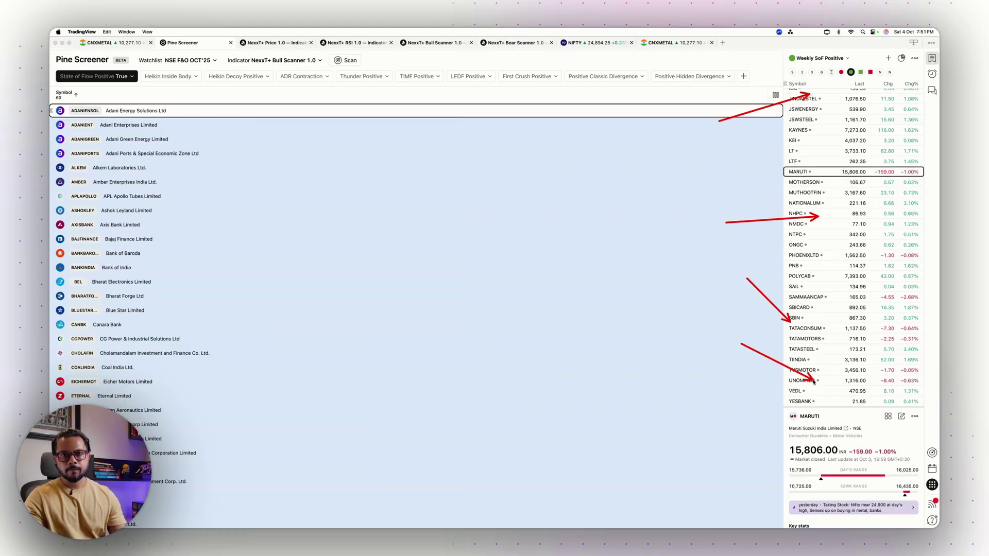
scroll(833, 264, "up", 10)
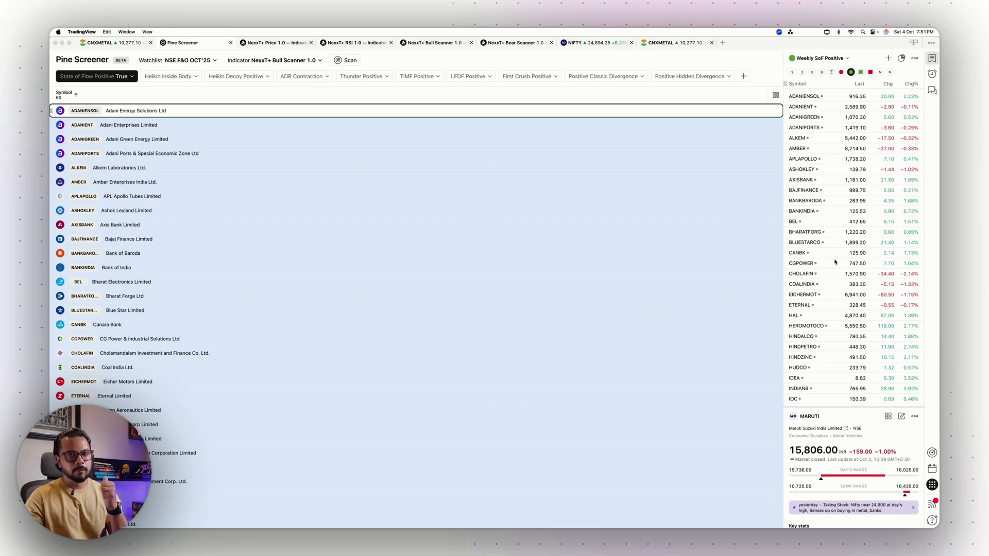
- Drop the State of Flow Positive filter and swap the Bull Scanner for NexxT+ Bear Scanner 1.0
left_click(272, 129)
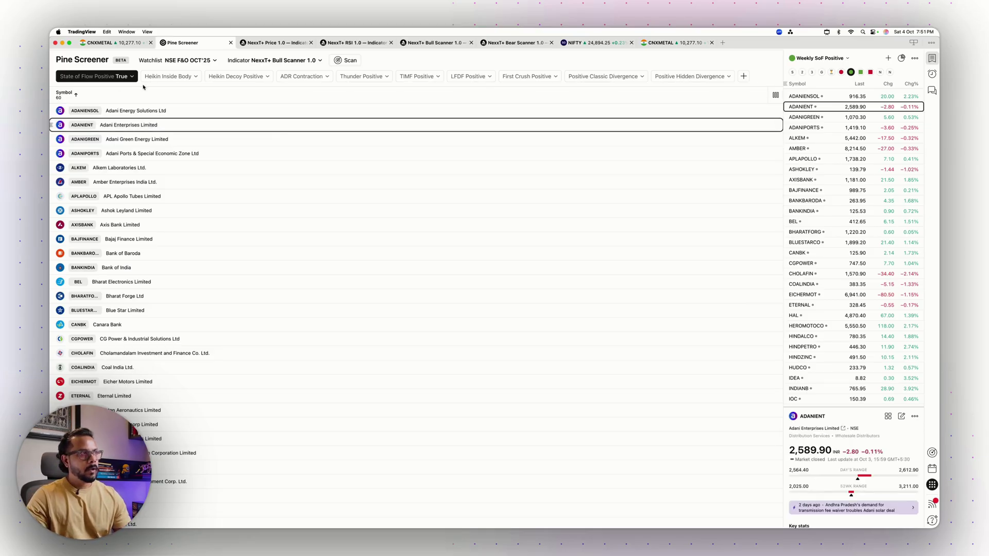
left_click(119, 77)
left_click(120, 89)
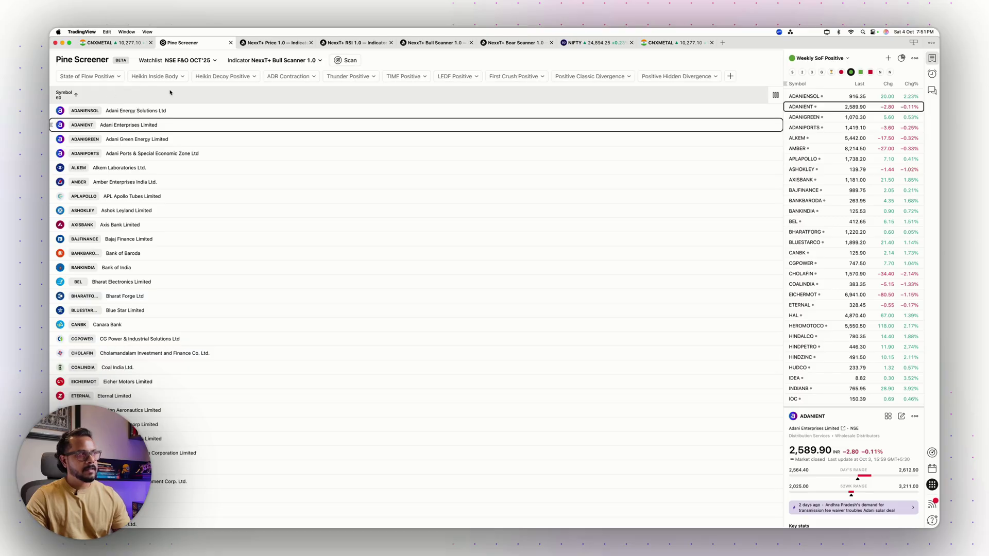
left_click(318, 63)
left_click(268, 95)
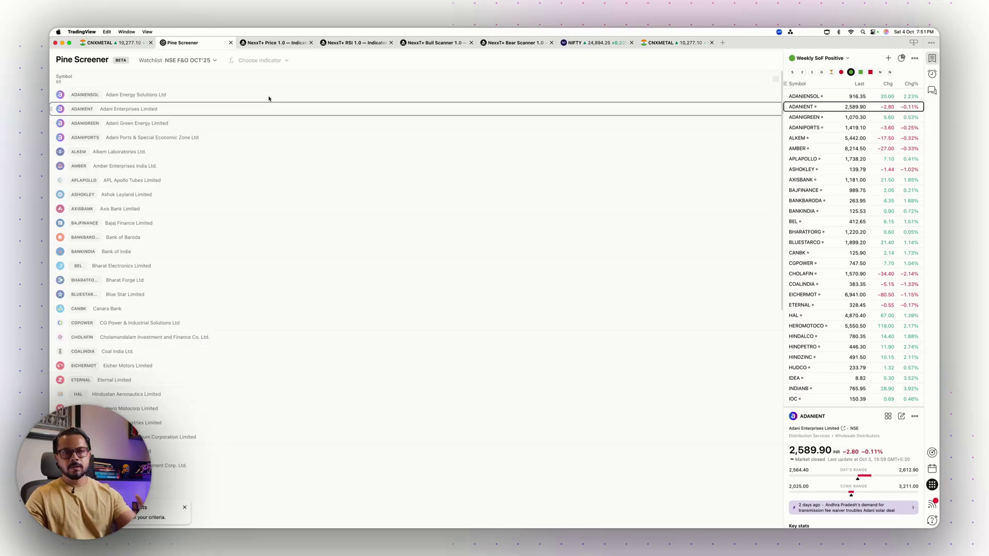
left_click(286, 61)
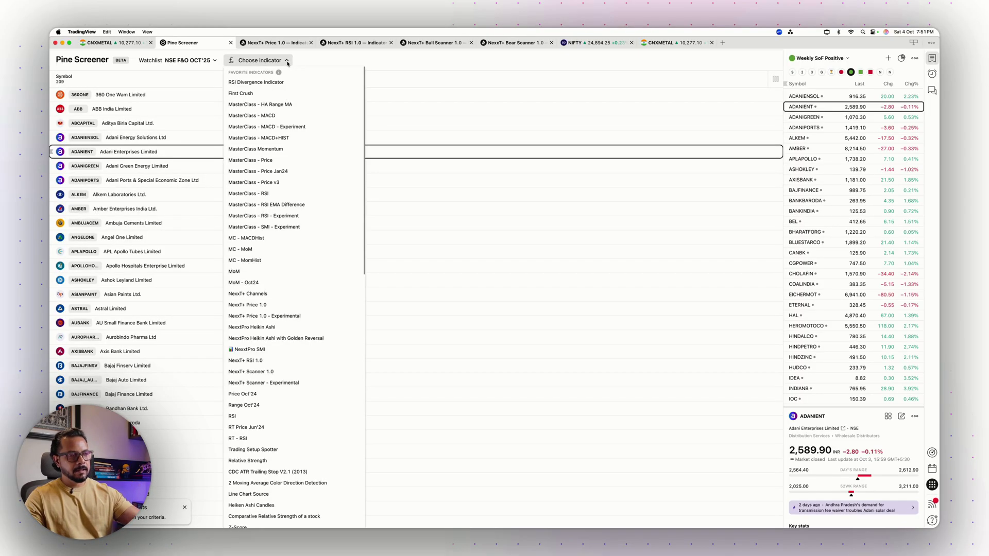
scroll(302, 187, "down", 20)
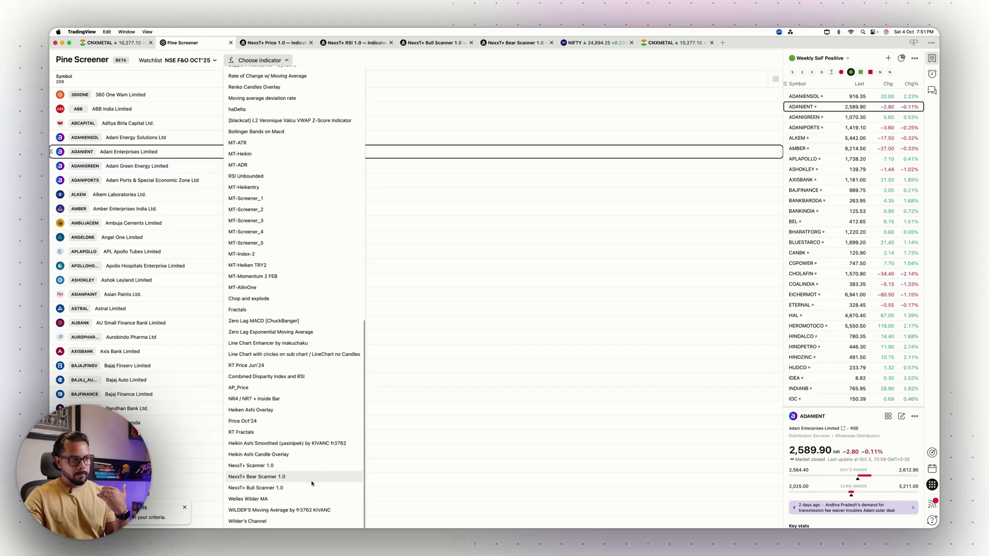
left_click(311, 477)
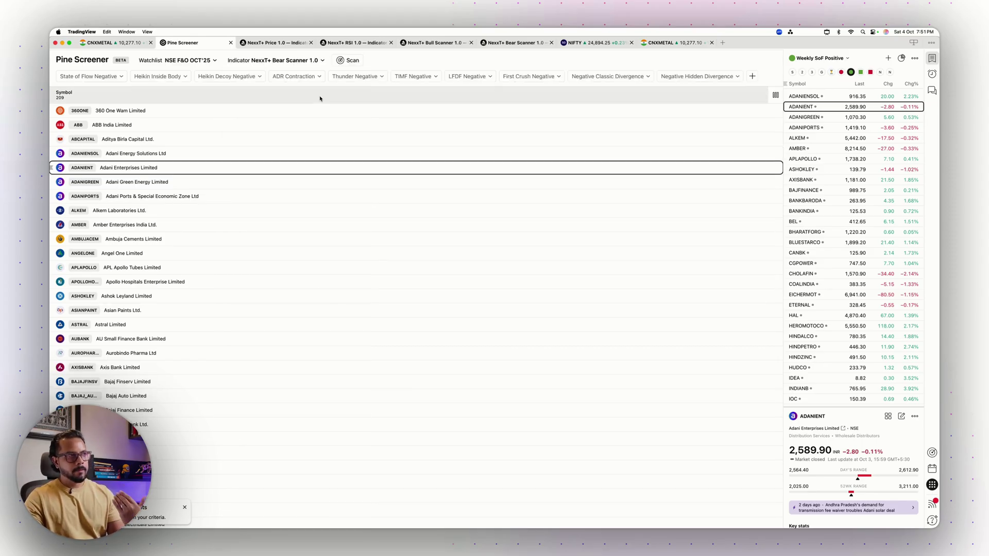
- Set the Bear Scanner's timeframe to 1 week
left_click(321, 61)
left_click(293, 74)
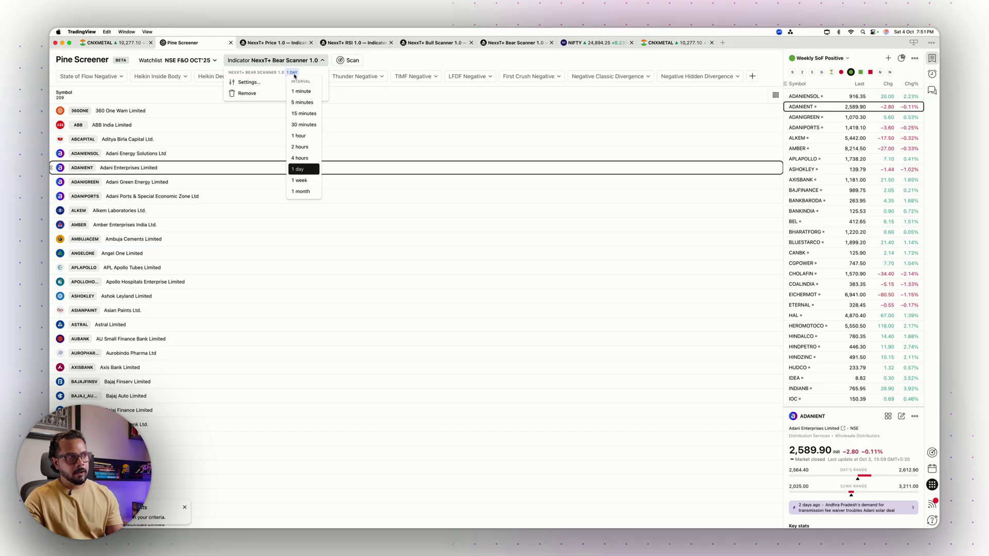
left_click(309, 180)
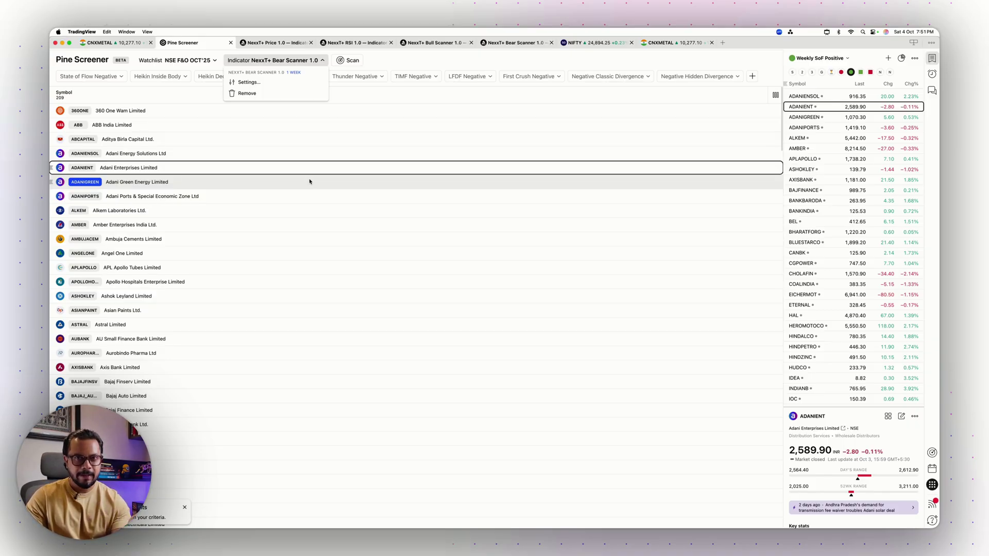
left_click(422, 62)
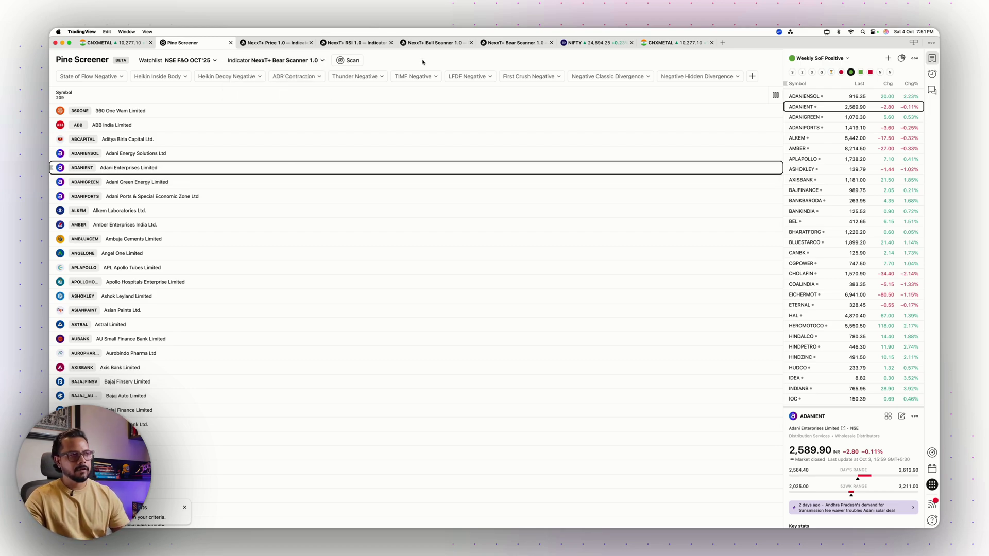
left_click(298, 60)
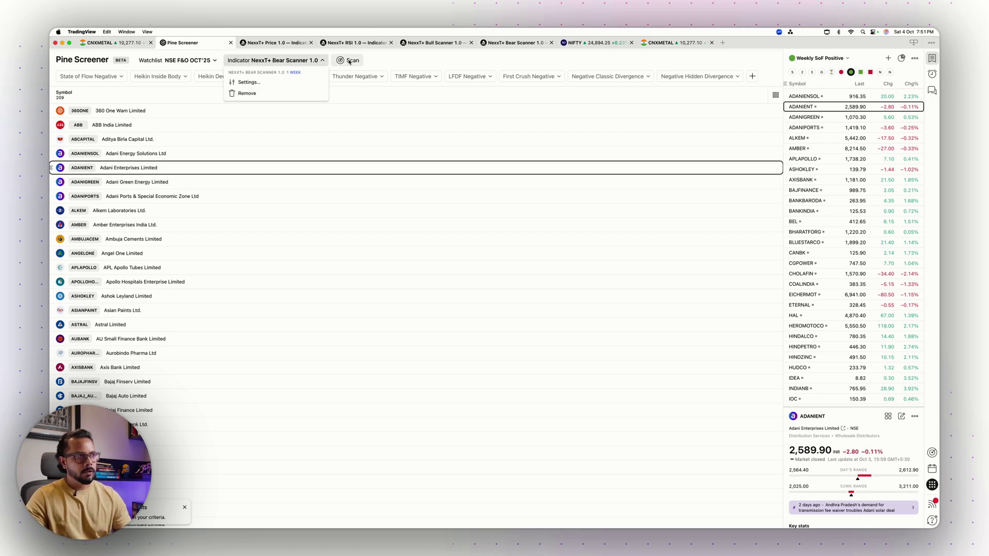
- Set the State of Flow Negative filter to True
left_click(411, 61)
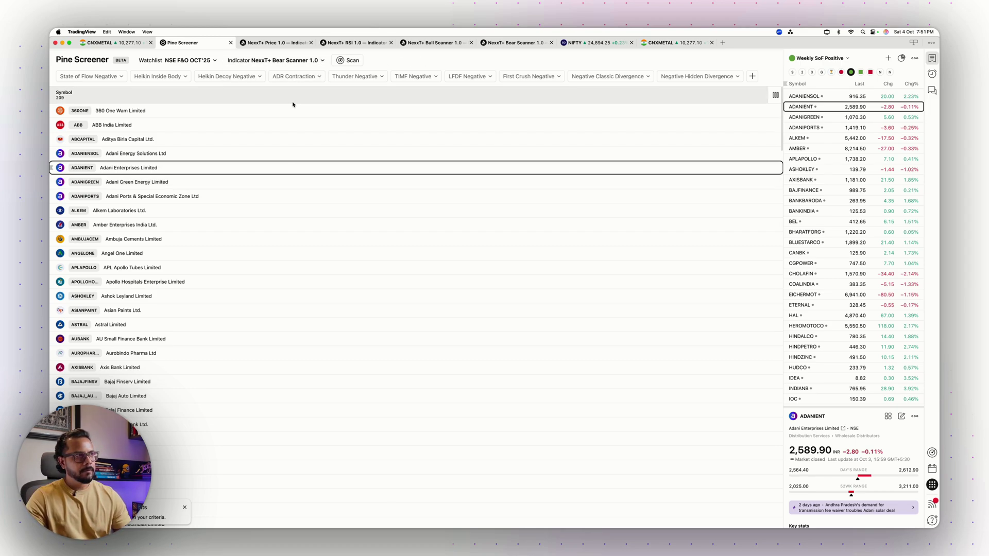
left_click(106, 77)
left_click(115, 89)
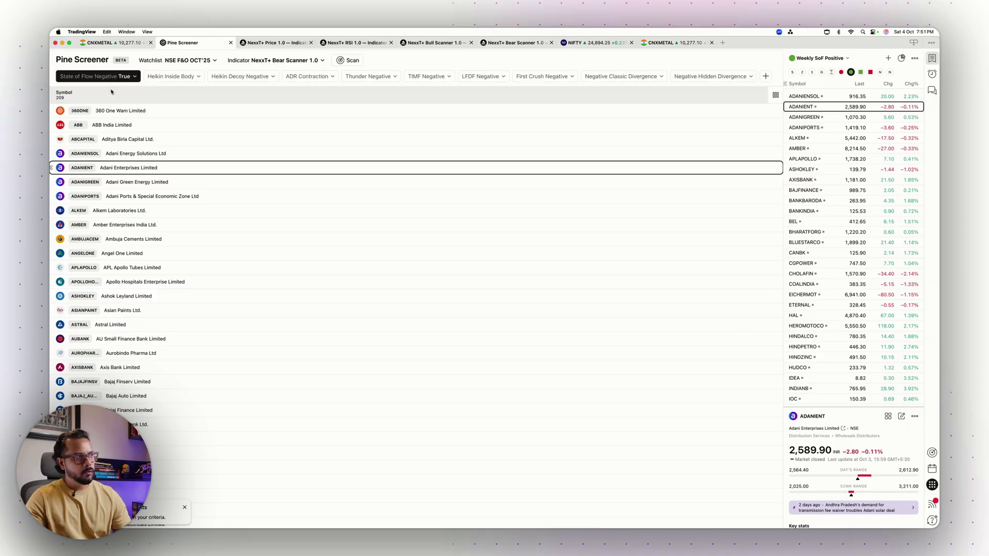
left_click(322, 60)
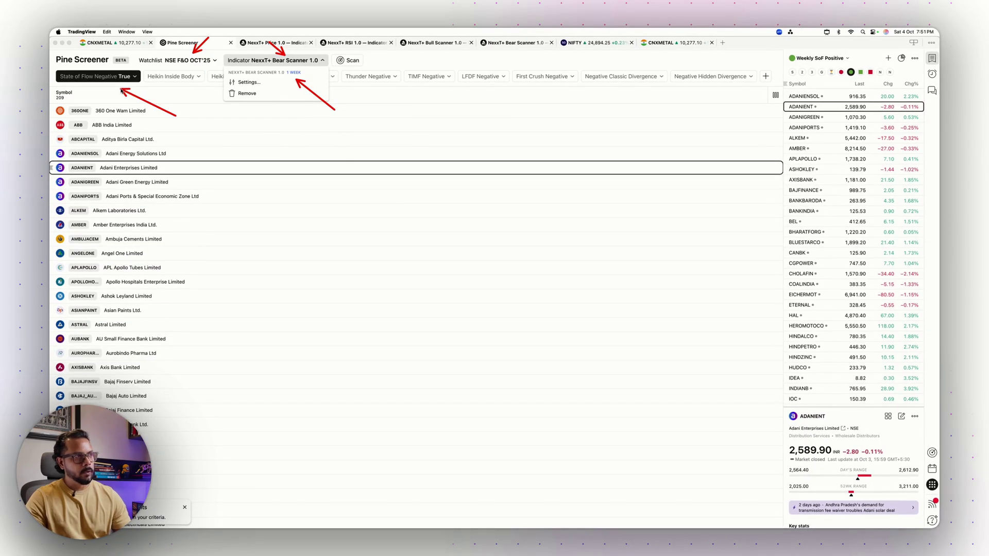
- Run the Bear Scanner screen, returning 69 symbols starting from 360ONE
left_click(350, 61)
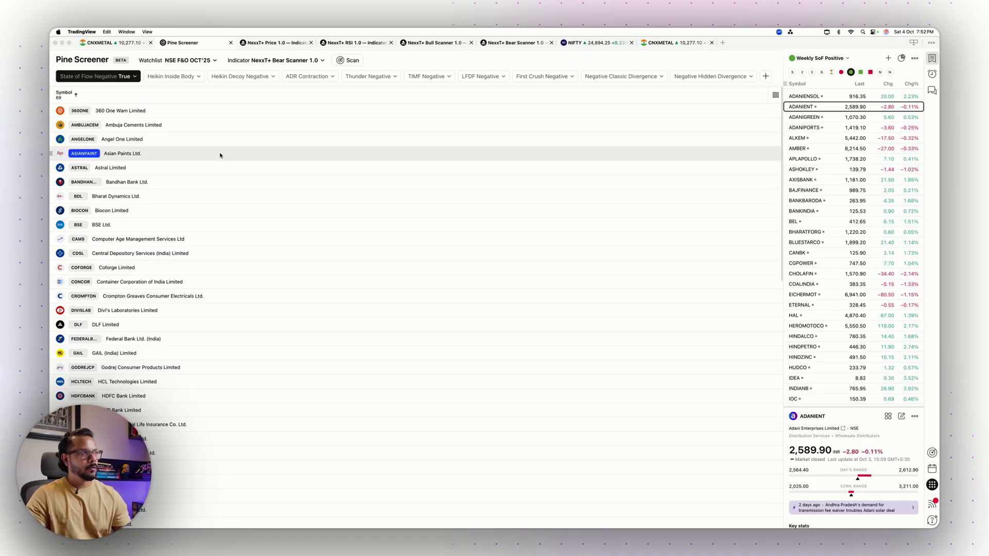
- Switch to Weekly SoF Negative and delete its 51 old symbols
left_click(840, 72)
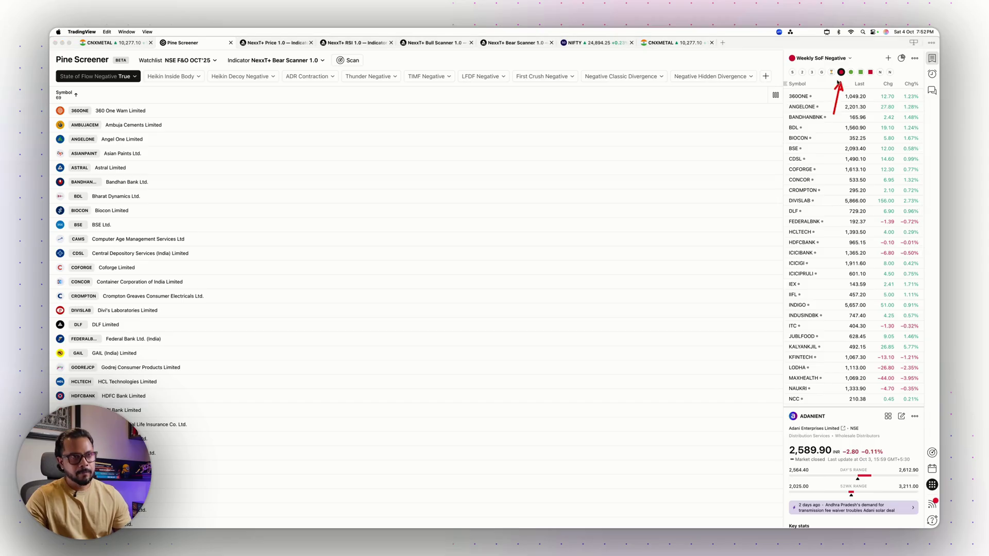
left_click_drag(776, 48, 874, 65)
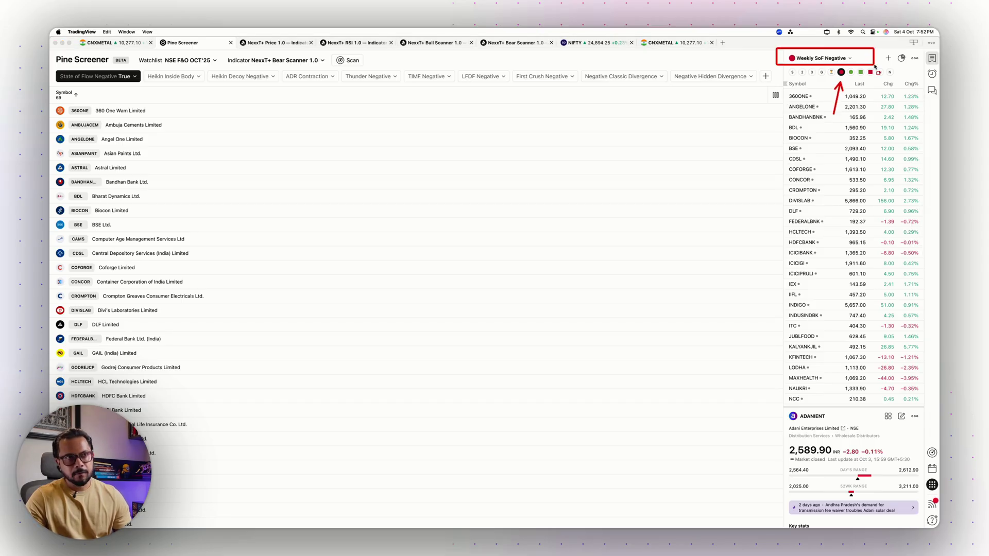
left_click(817, 97)
key("super+a")
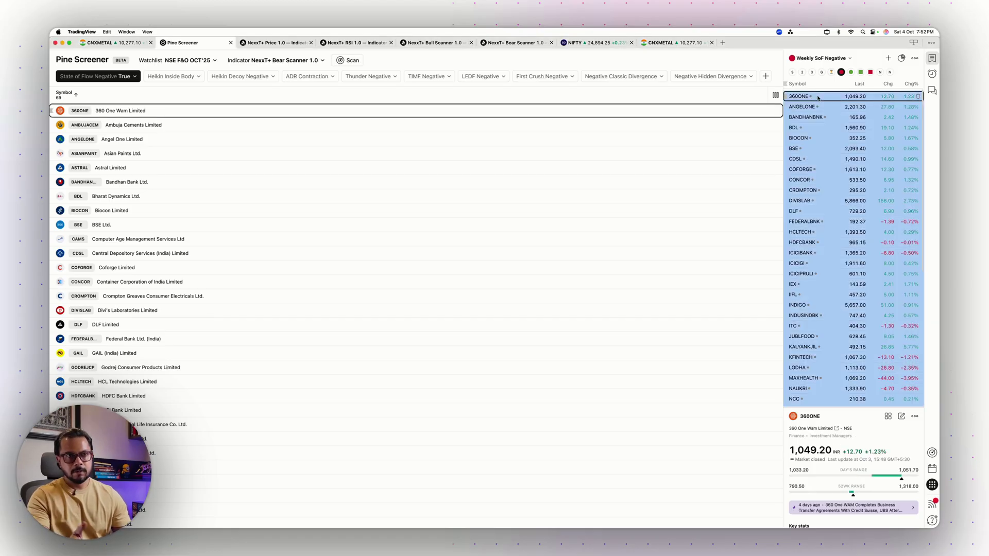
key("BackSpace")
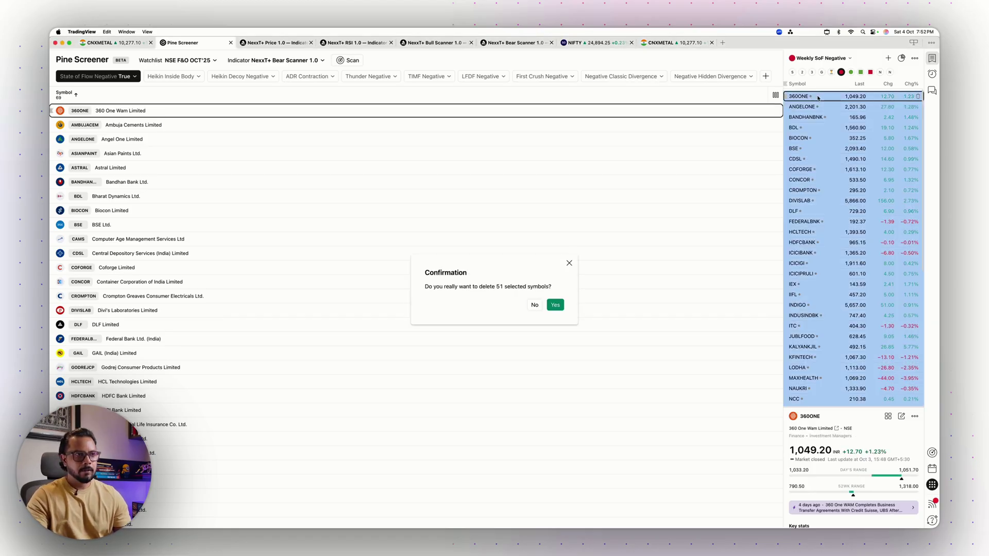
left_click(557, 307)
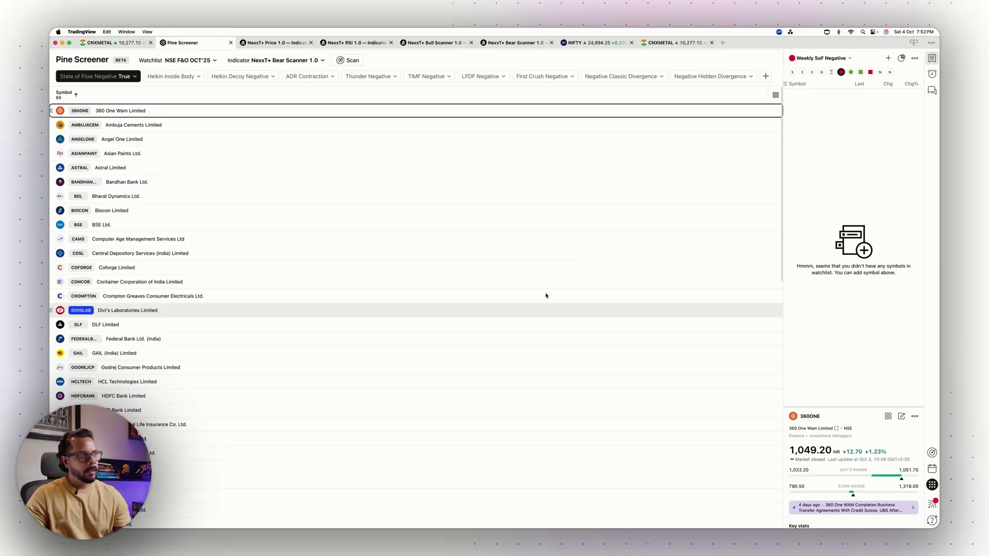
- Add all 69 bear-scan results to the Weekly SoF Negative watchlist
key("super+a")
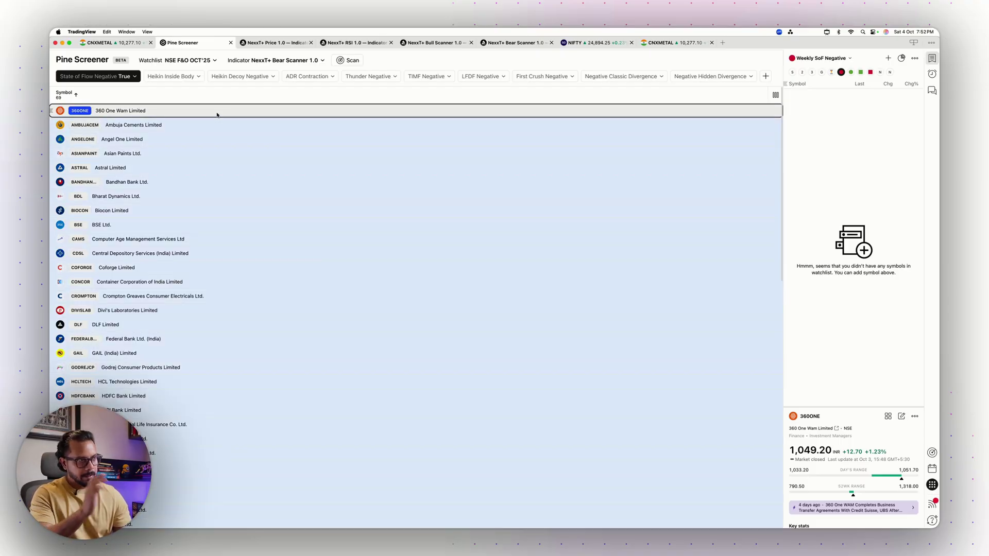
right_click(217, 114)
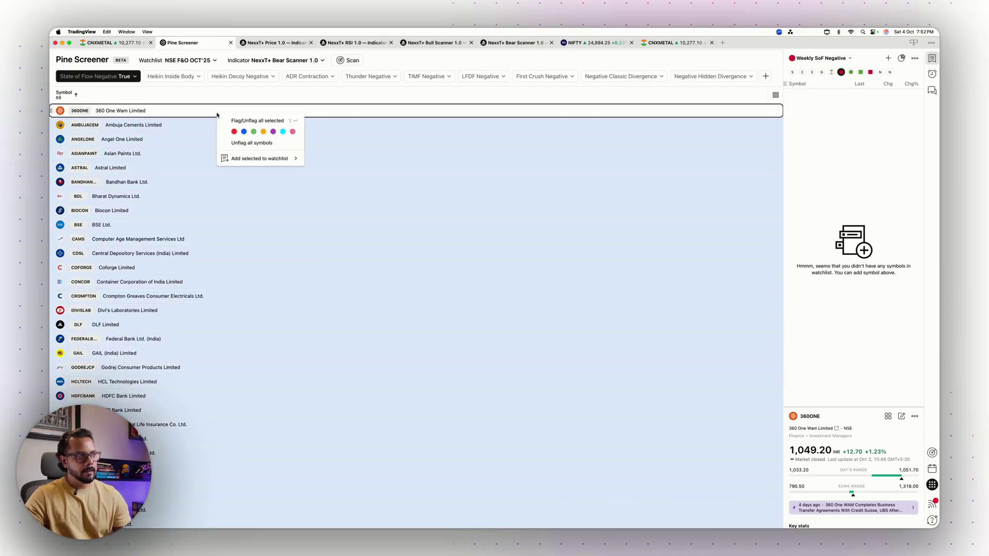
mouse_move(292, 162)
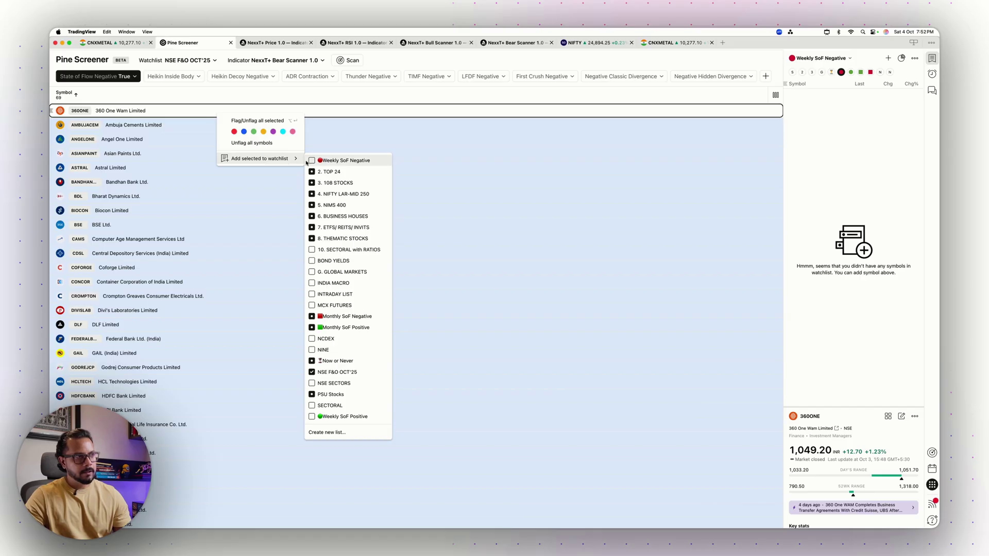
left_click(312, 161)
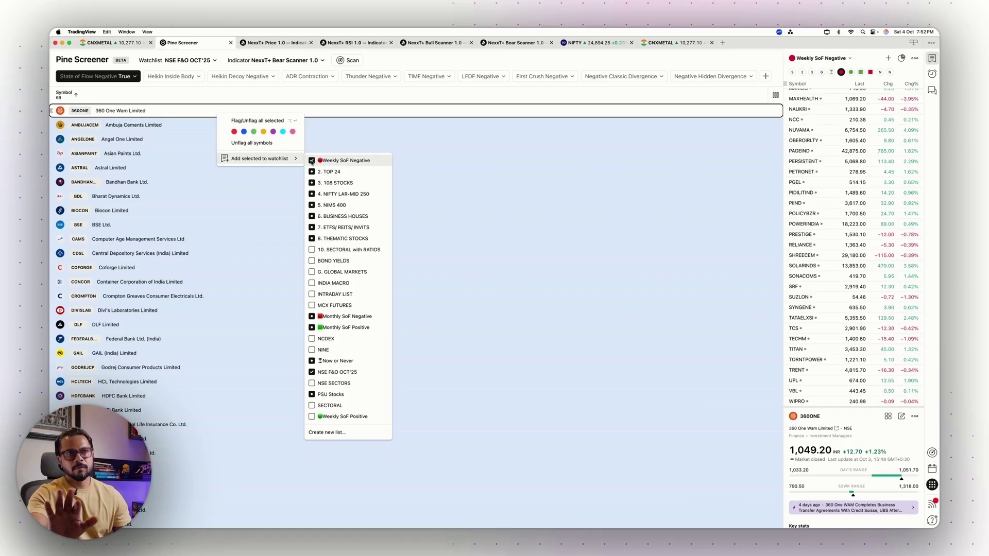
left_click(677, 155)
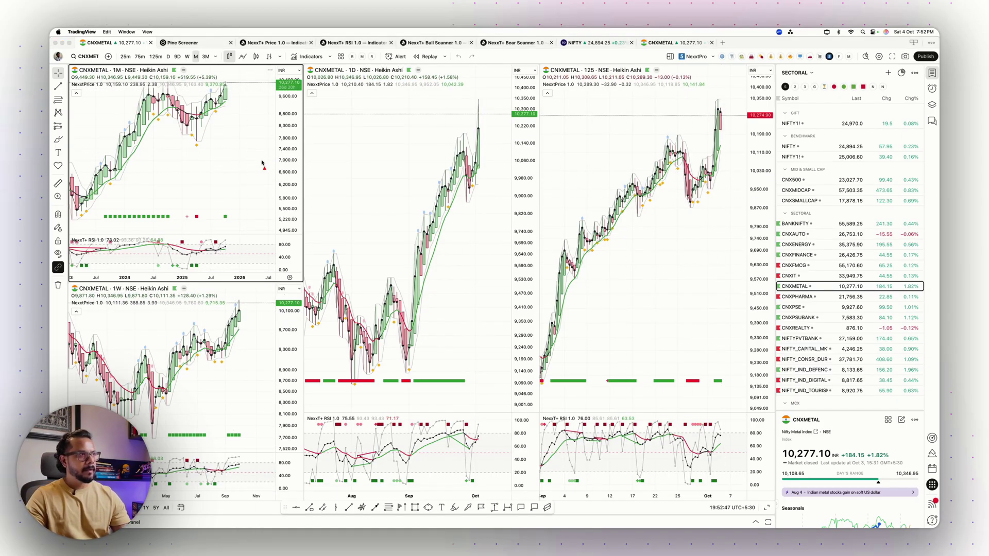
- Load ADANIENSOL from Weekly SoF Positive and maximize the weekly chart
left_click_drag(262, 164, 210, 129)
left_click_drag(309, 345, 237, 382)
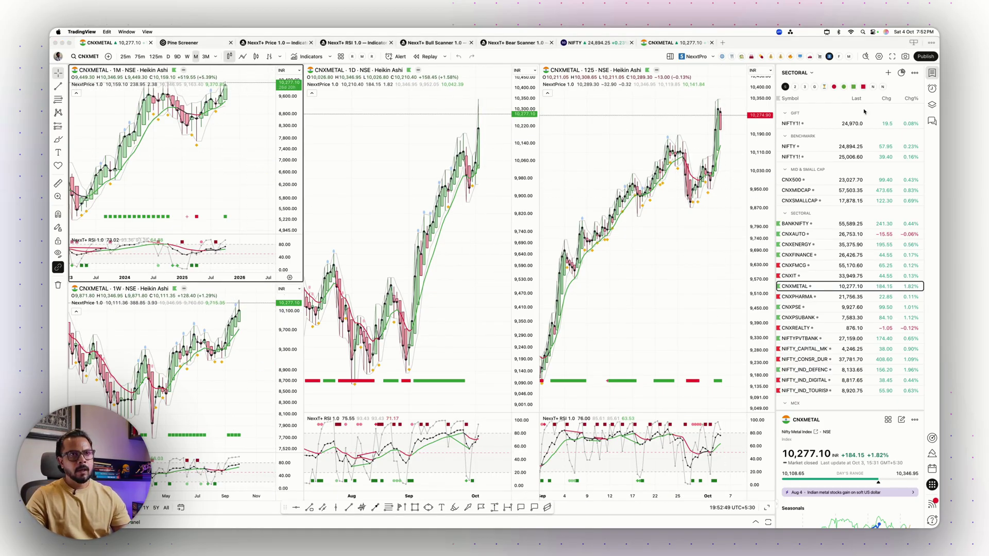
left_click(844, 87)
left_click(809, 112)
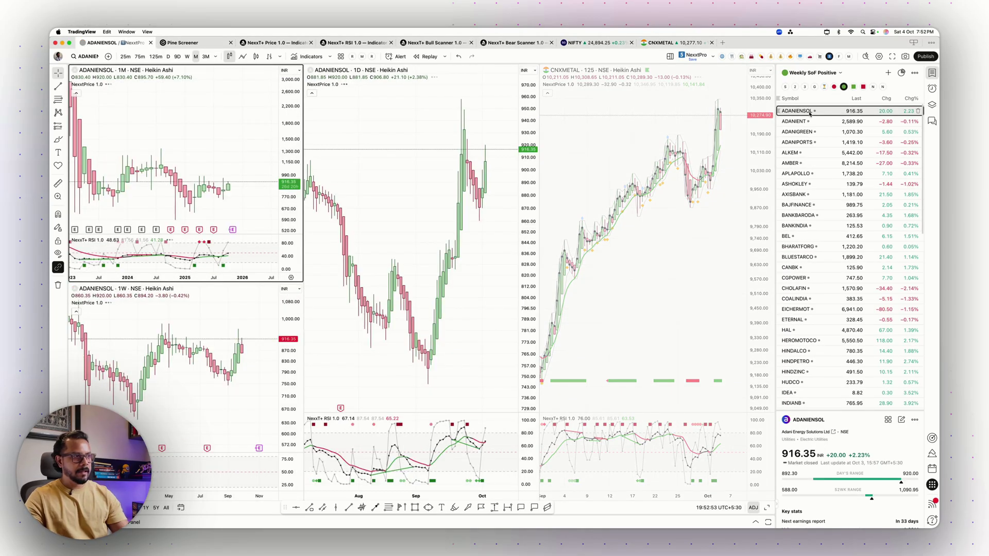
left_click(238, 381)
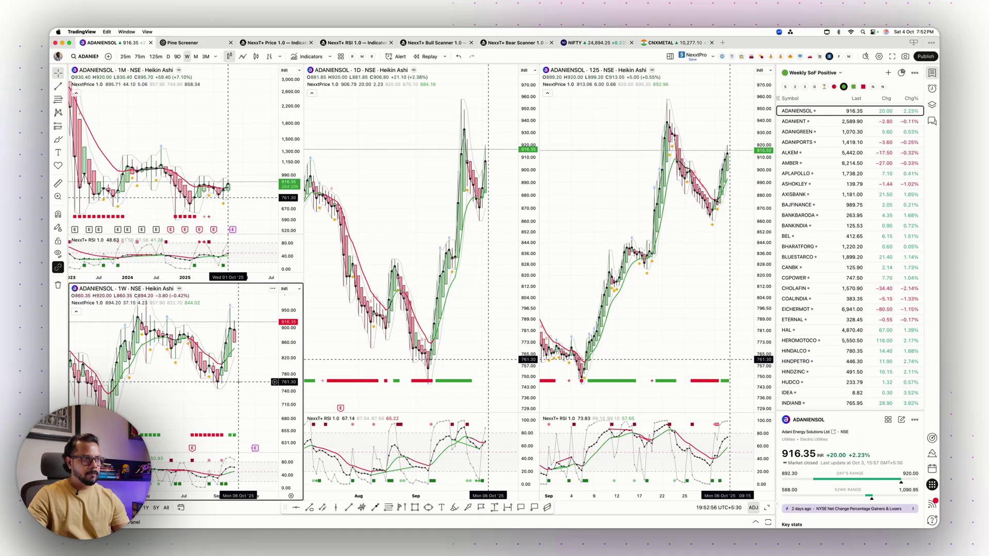
left_click(767, 509)
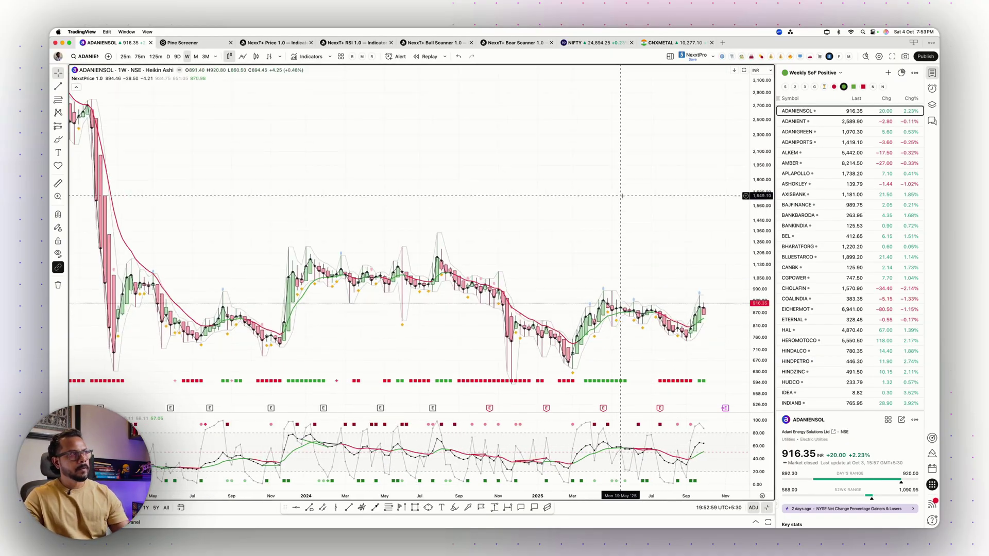
- Step through HAL, CANBK and IDEA on the weekly chart
scroll(621, 197, "up", 3)
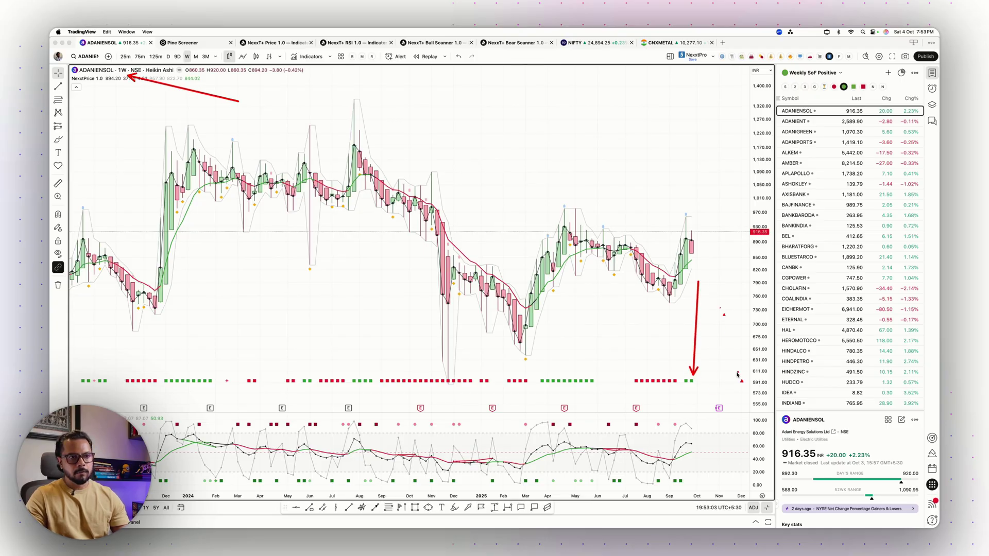
left_click(795, 331)
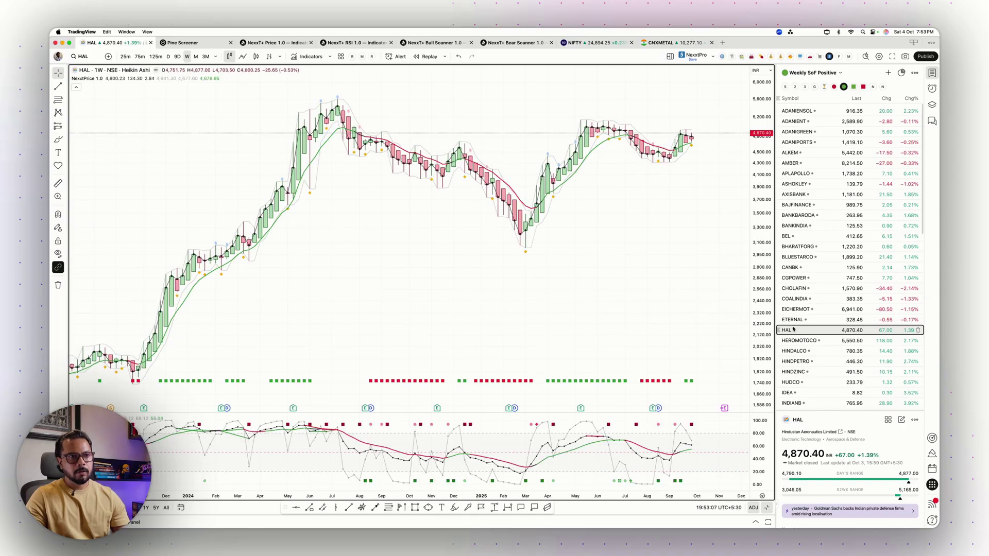
left_click(797, 269)
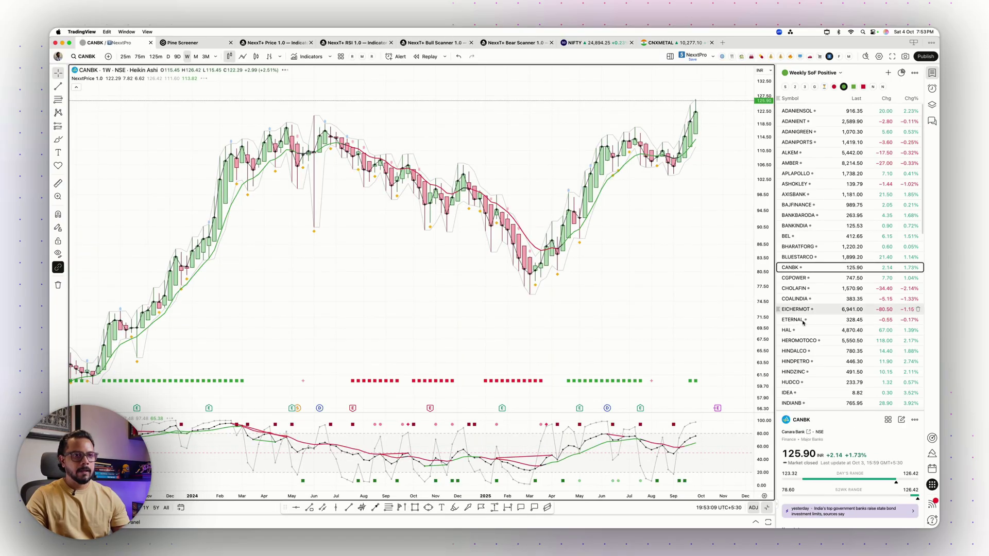
left_click(802, 393)
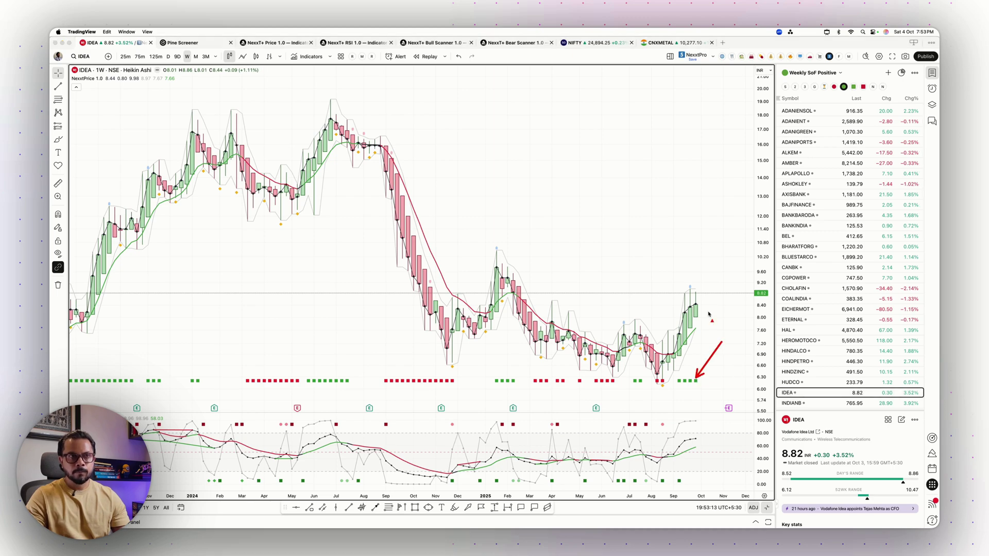
- From Weekly SoF Negative, view AMBUJACEM, FEDERALBNK and IFL on the weekly chart
left_click(833, 86)
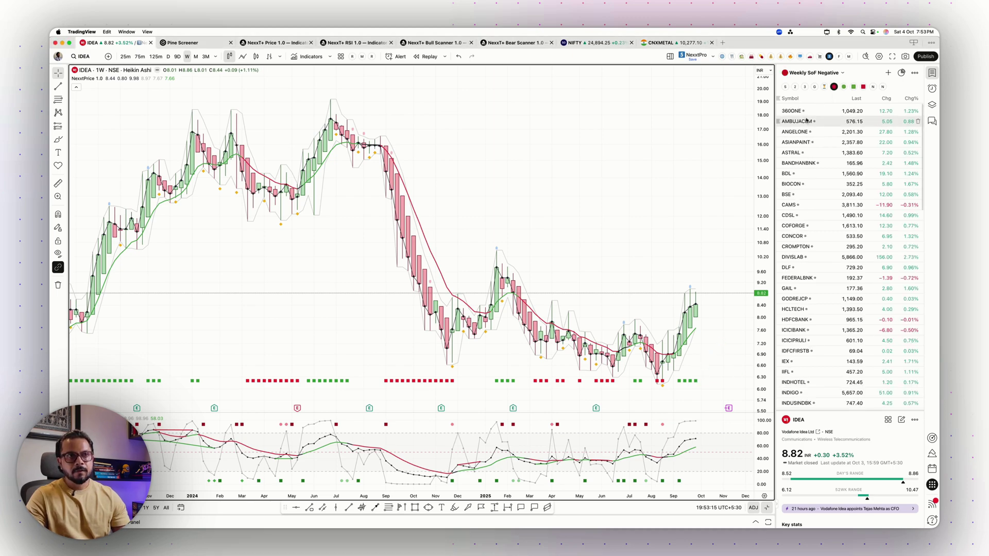
left_click(806, 121)
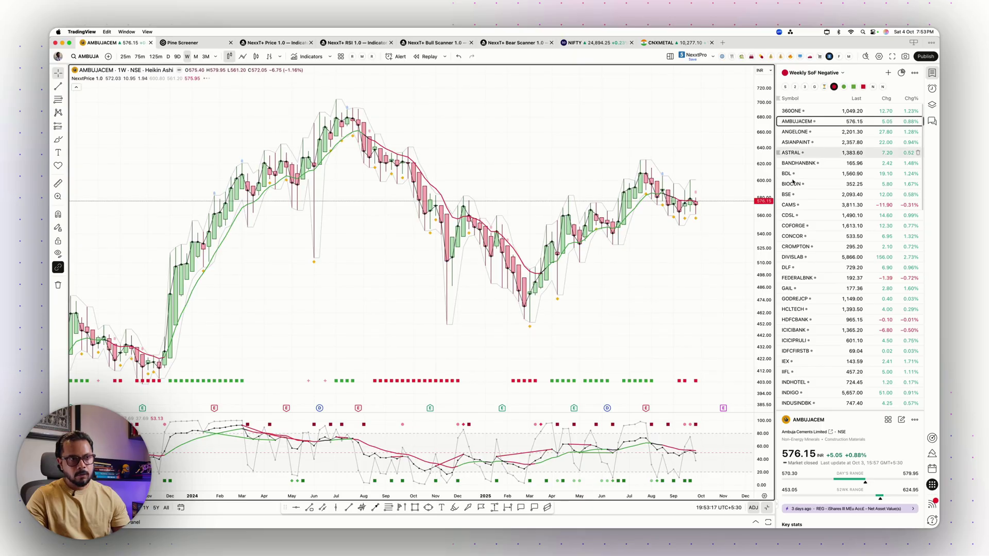
left_click_drag(691, 241, 695, 376)
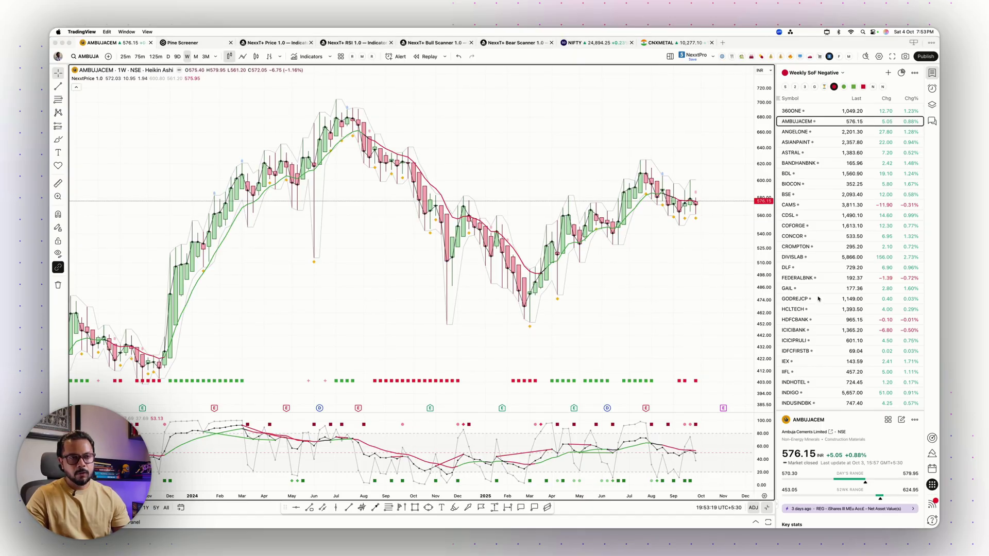
left_click(797, 277)
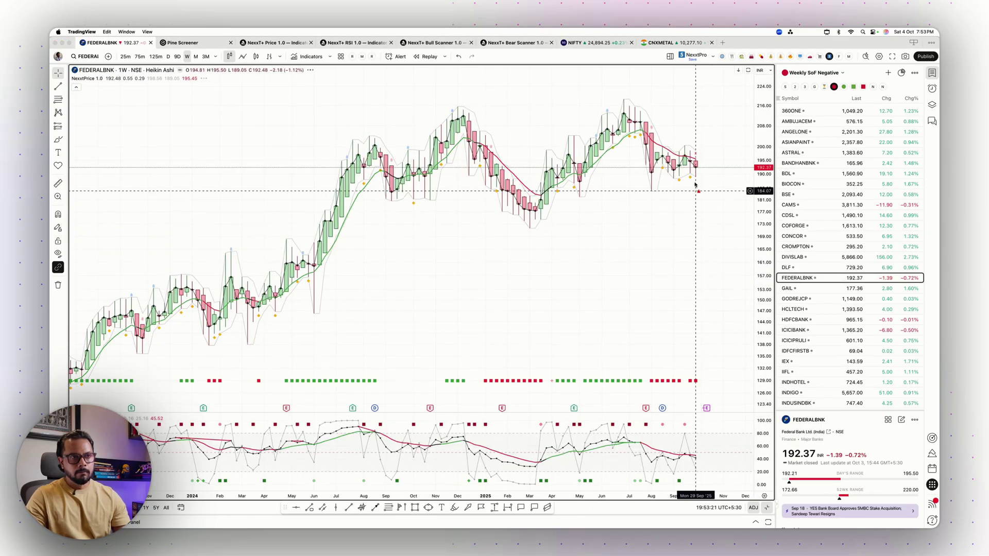
left_click_drag(695, 181, 699, 384)
left_click(811, 372)
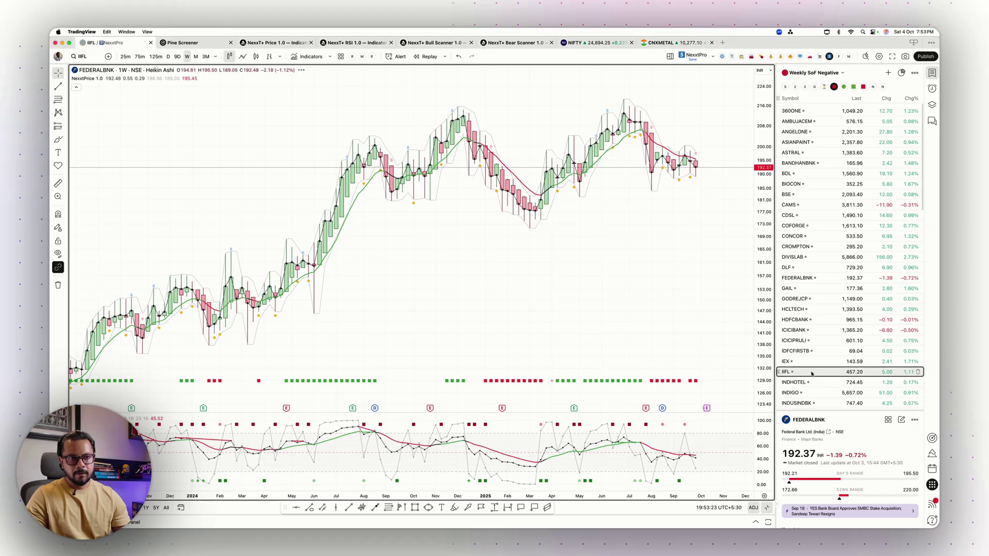
left_click_drag(729, 342, 705, 378)
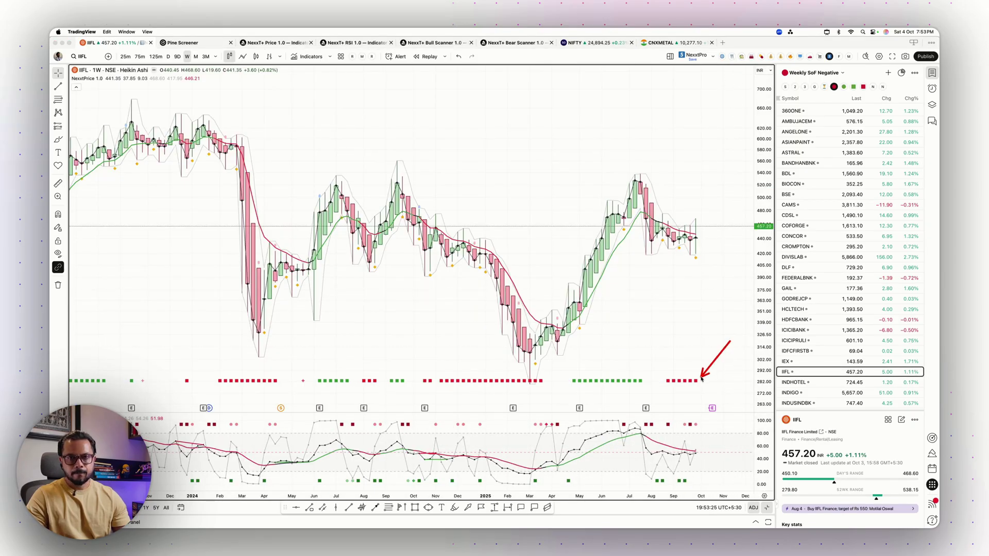